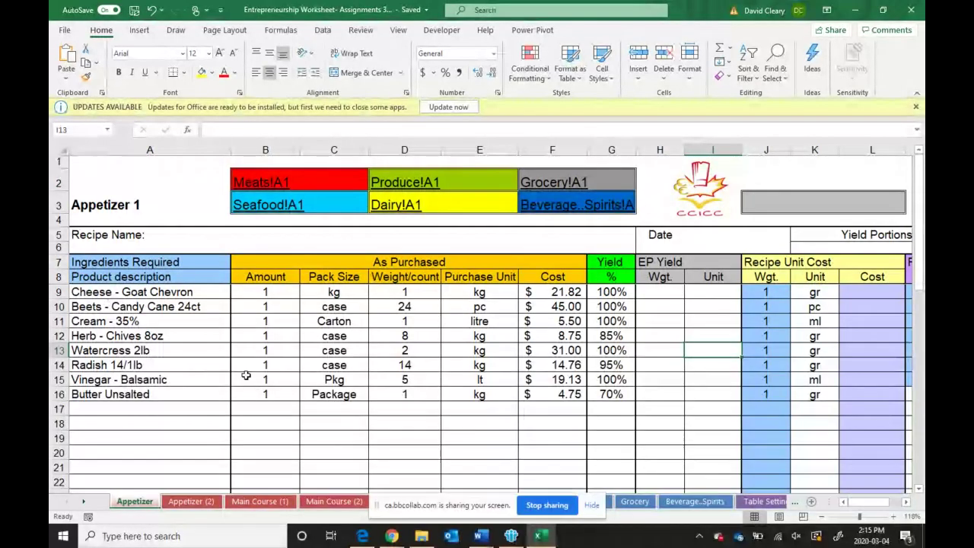
Examine the Appetizer sheet's column groups from ingredients to extended cost, the cost-per-portion summary, and the goat cheese's cost and yield
left_click_drag(169, 262, 155, 393)
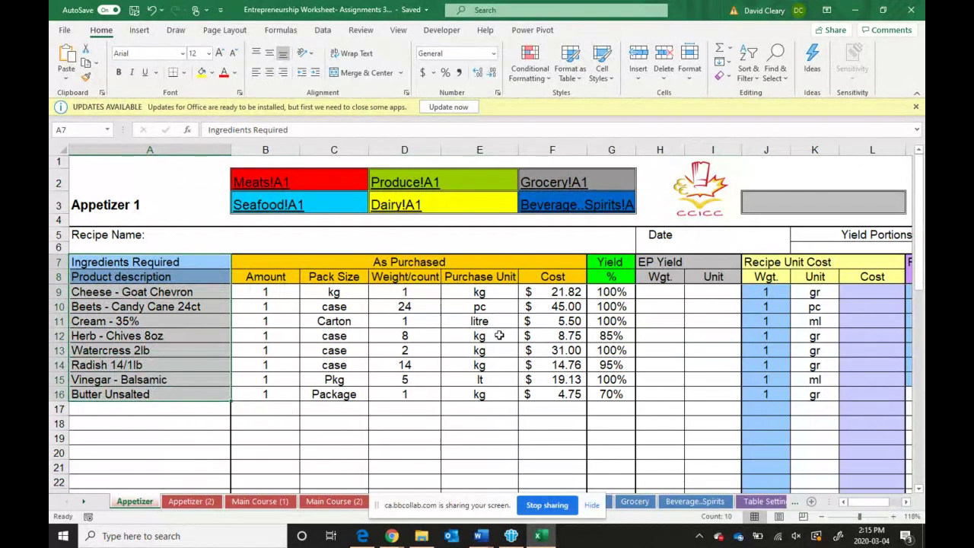
left_click_drag(498, 261, 499, 394)
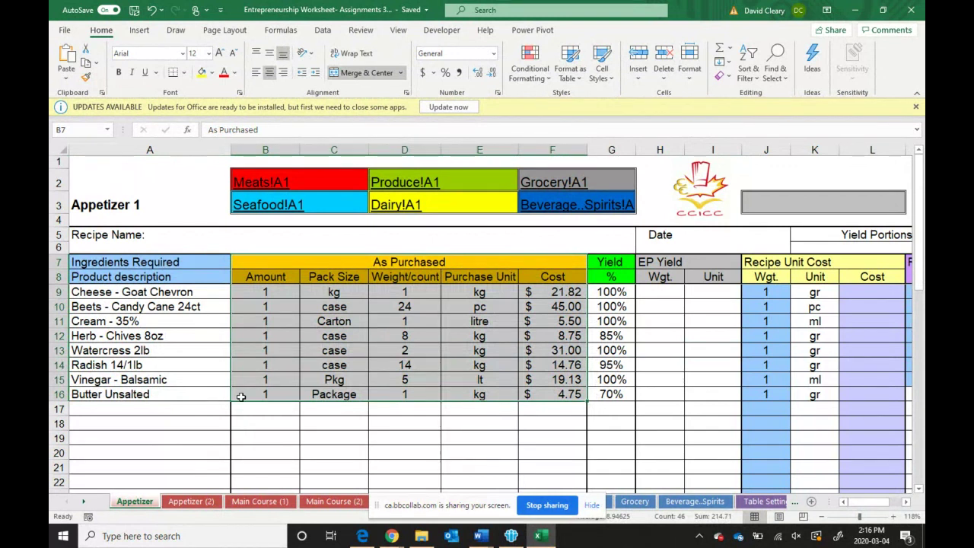
left_click_drag(622, 261, 609, 405)
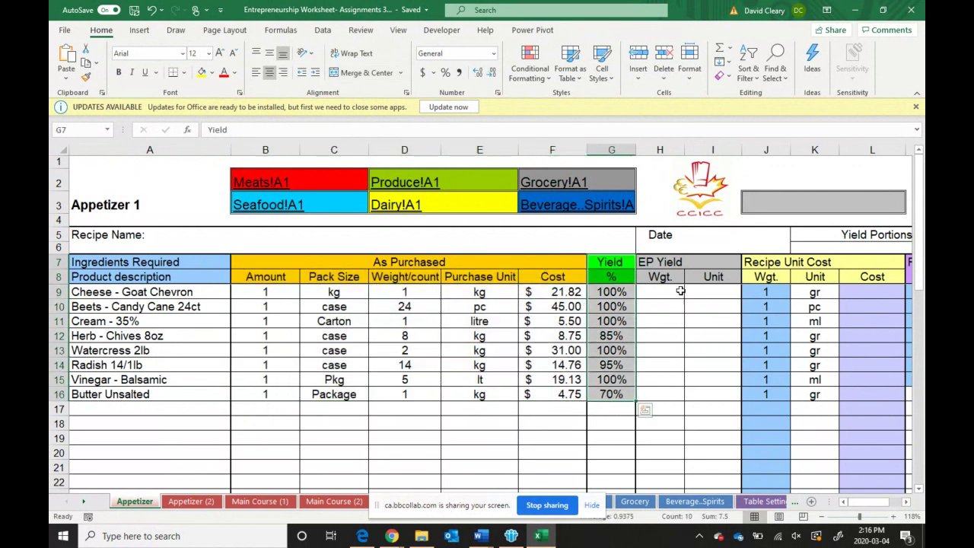
left_click_drag(711, 262, 667, 396)
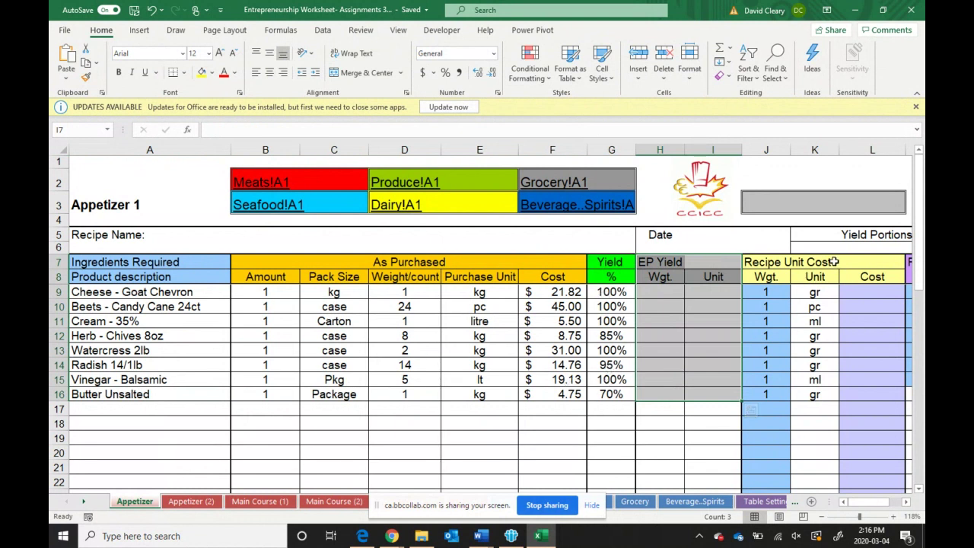
left_click_drag(833, 261, 781, 404)
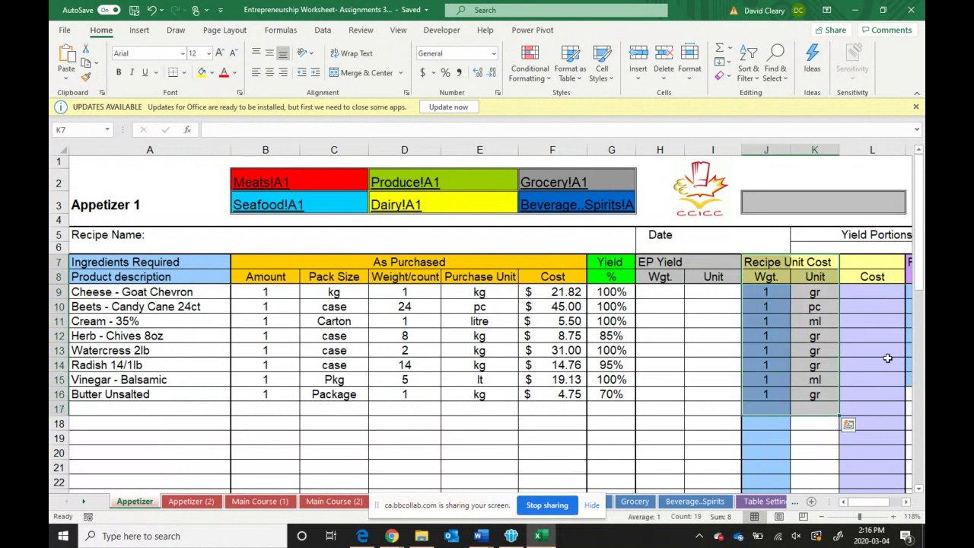
scroll(872, 377, "right", 2)
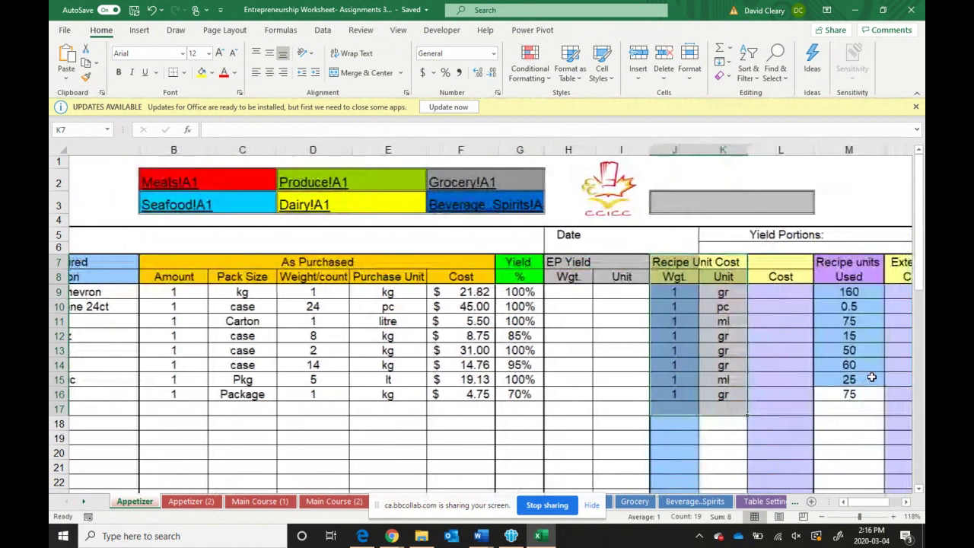
left_click_drag(787, 271, 764, 397)
left_click(782, 281)
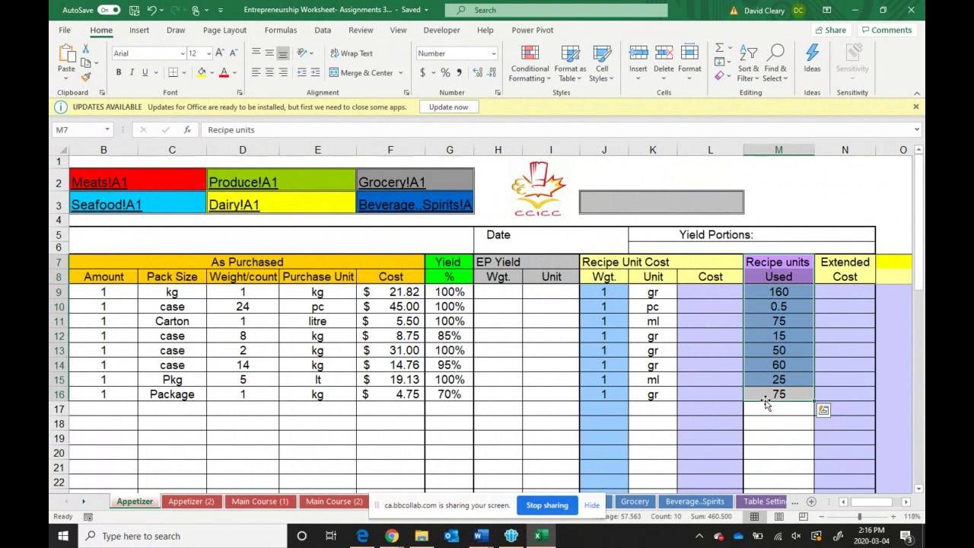
left_click(847, 262)
left_click_drag(846, 263, 850, 390)
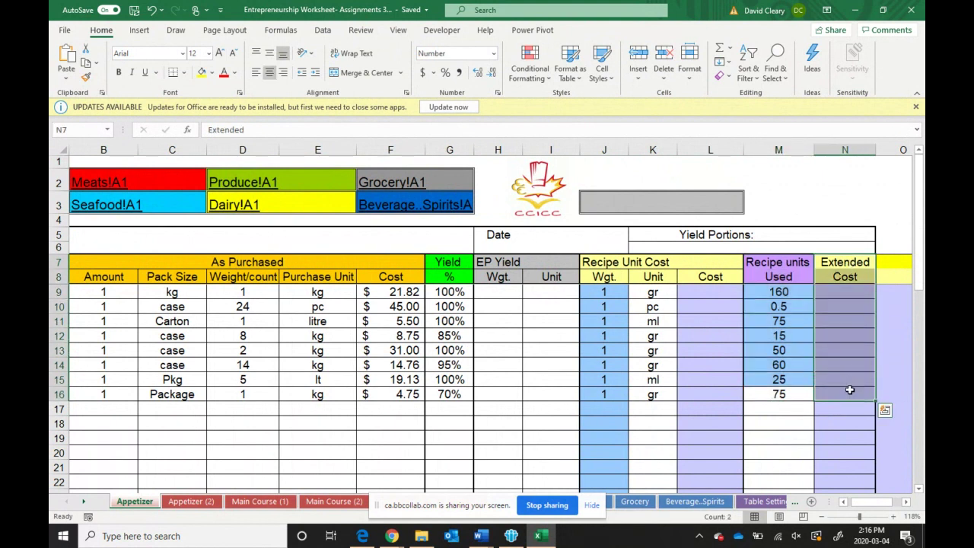
scroll(850, 390, "down", 3)
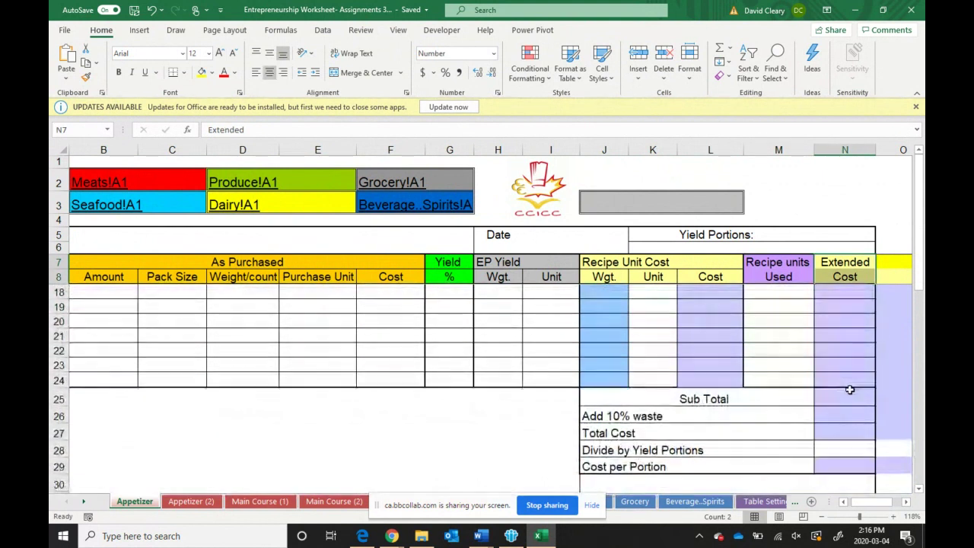
left_click(819, 471)
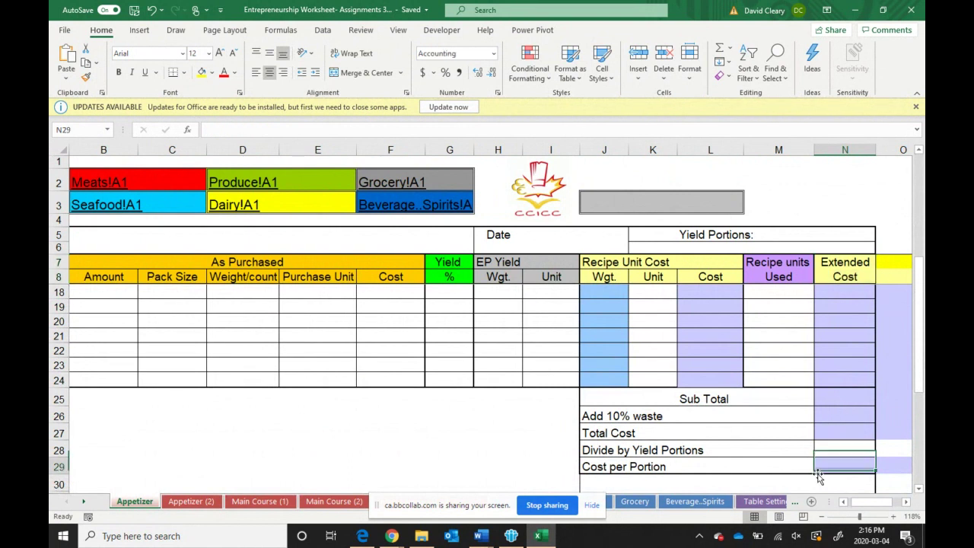
scroll(836, 429, "up", 3)
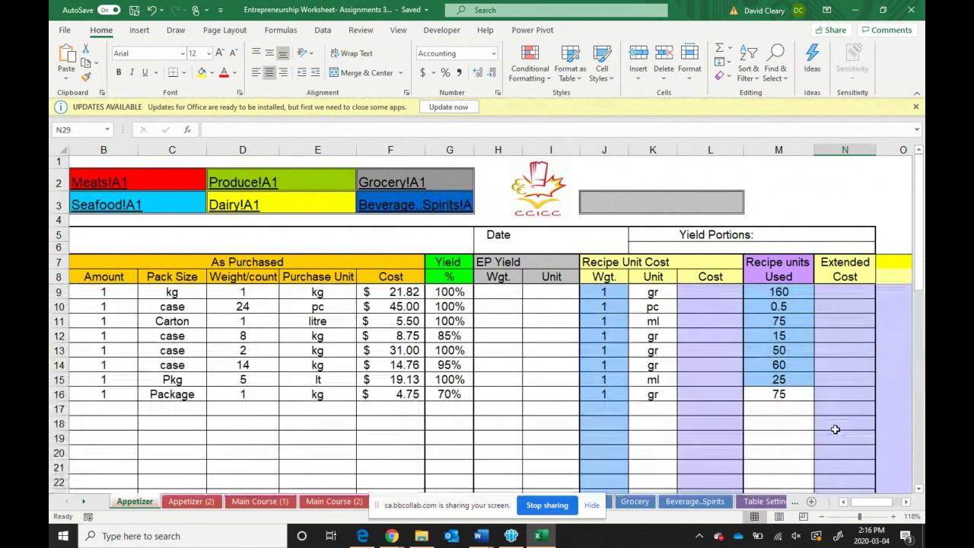
scroll(835, 429, "left", 2)
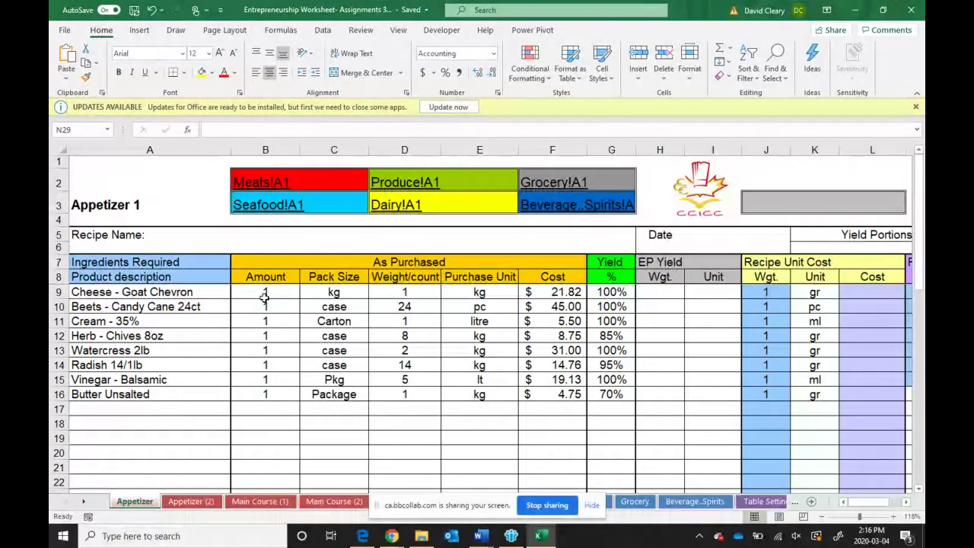
left_click(546, 291)
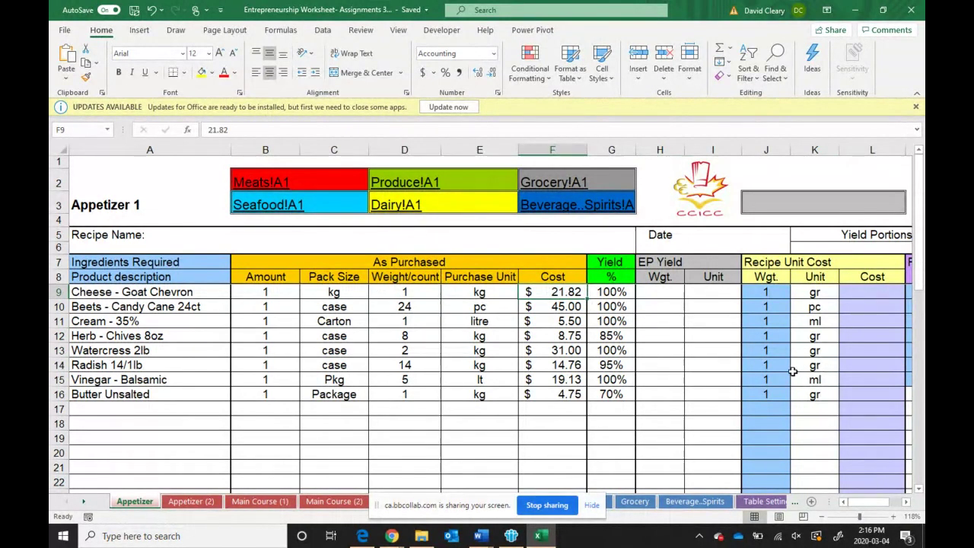
left_click(610, 294)
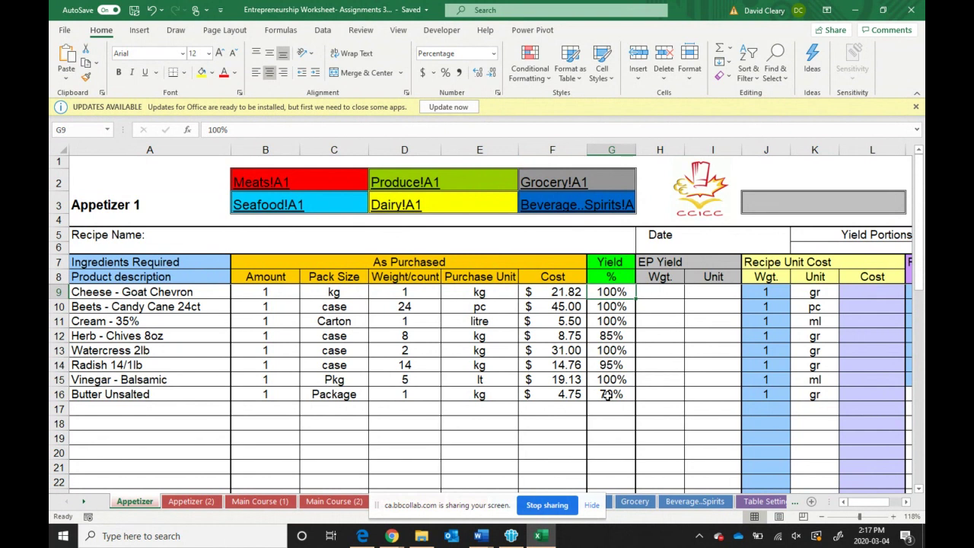
Calculate the goat cheese's EP yield weight in H9 by multiplying its weight/count by its yield percentage (=D9*G9)
left_click(668, 292)
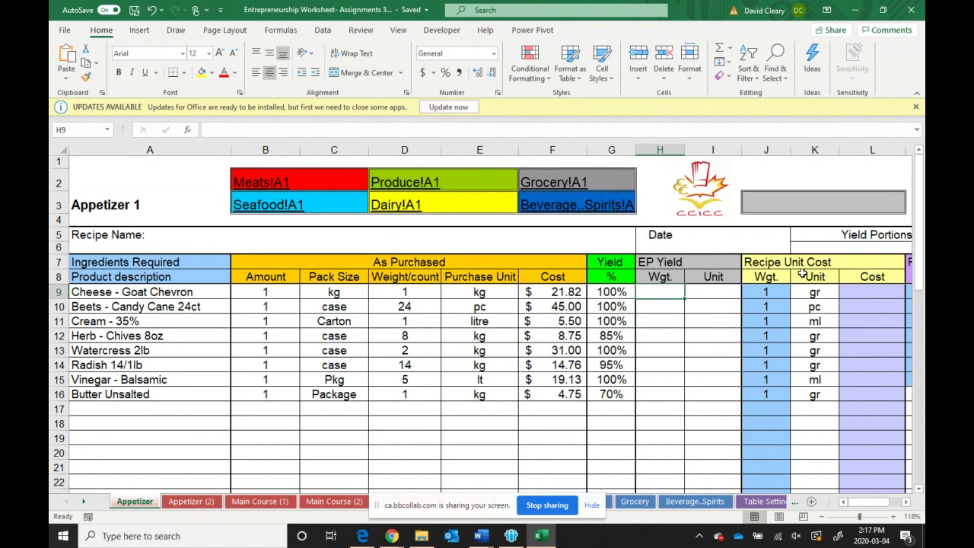
type("=")
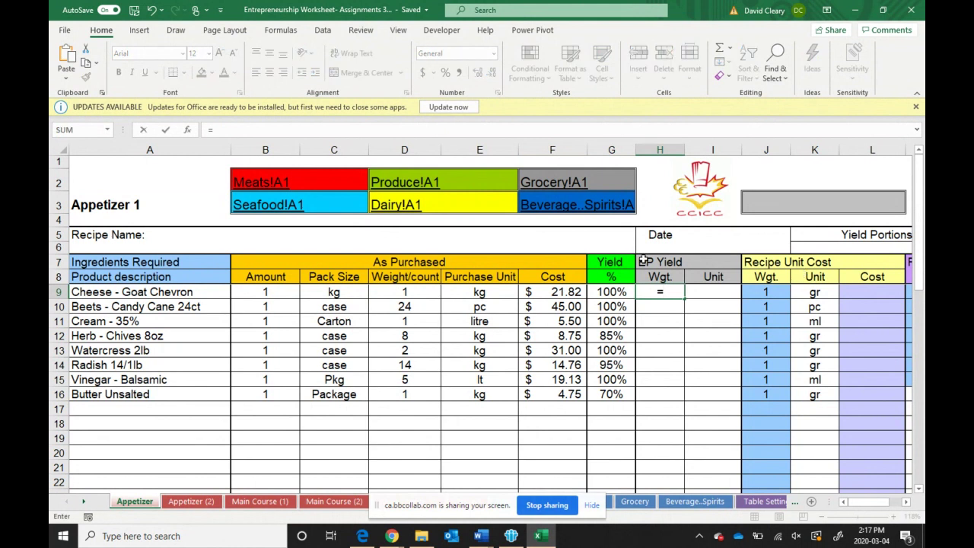
left_click(394, 292)
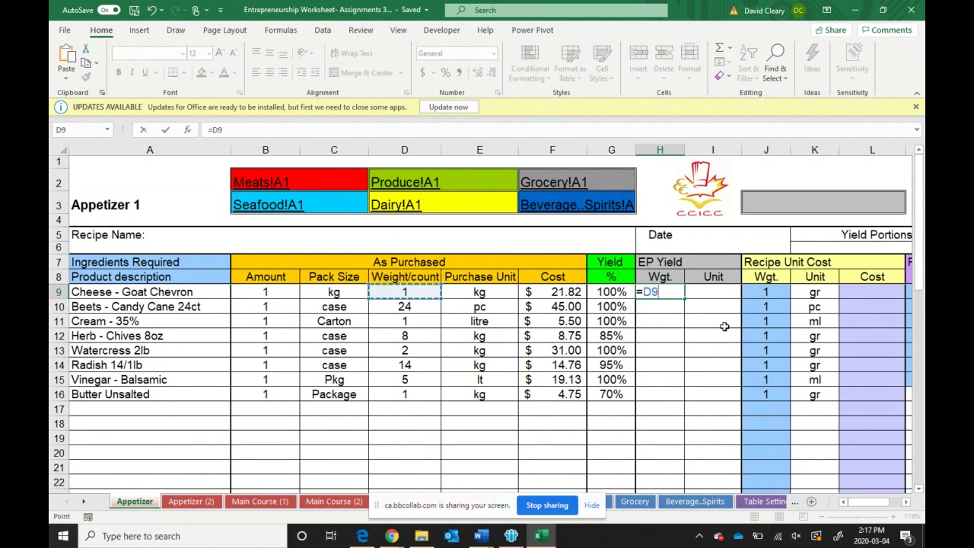
type("*")
left_click(602, 293)
key("Return")
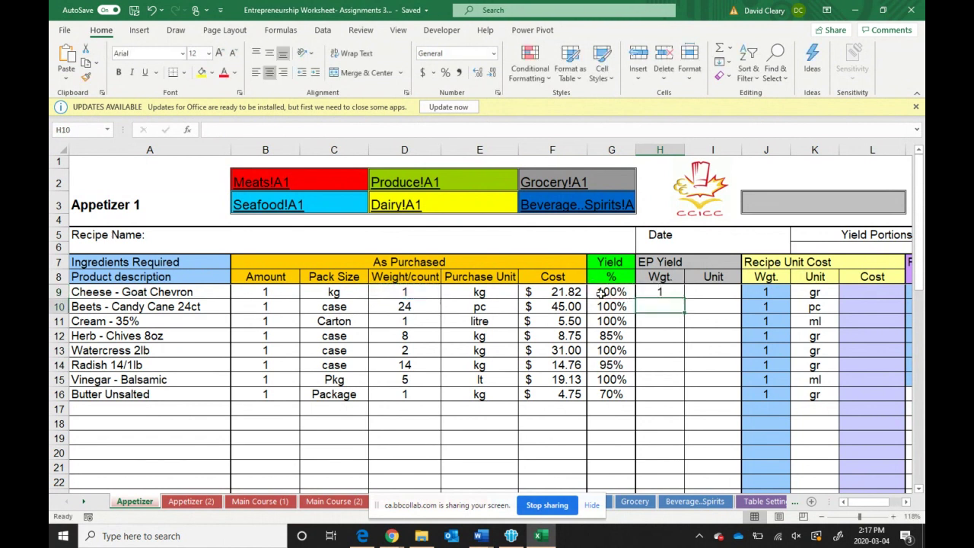
left_click(661, 292)
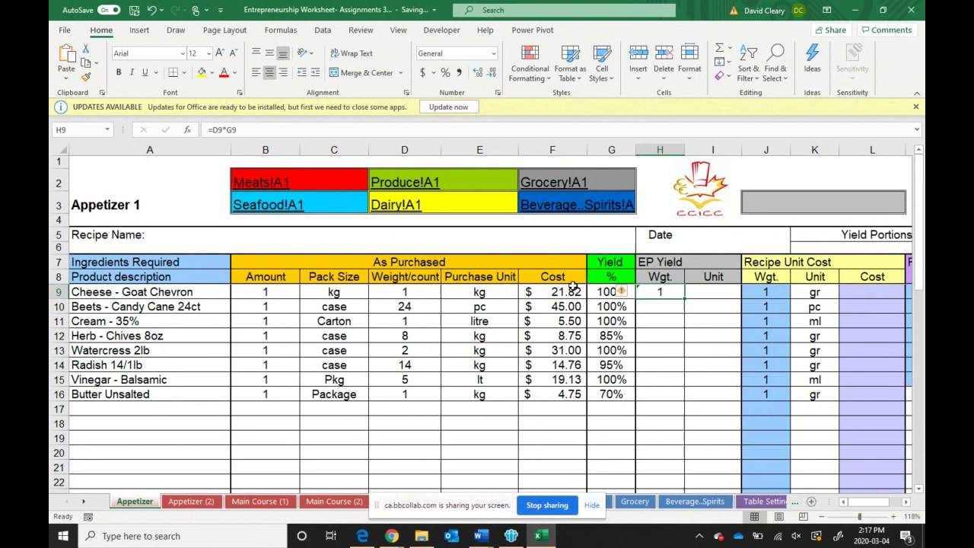
Enter kg as the goat cheese's EP yield unit in I9
left_click(703, 293)
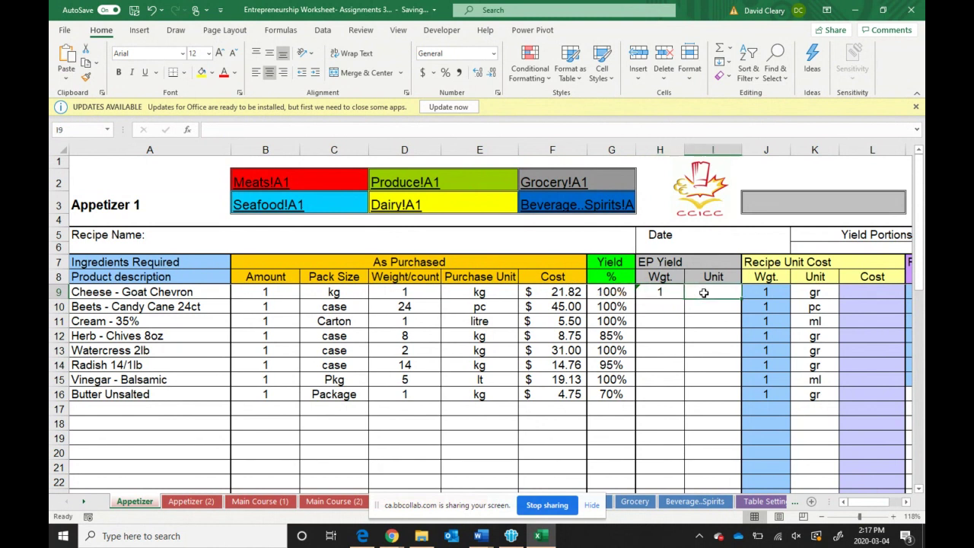
type("kg")
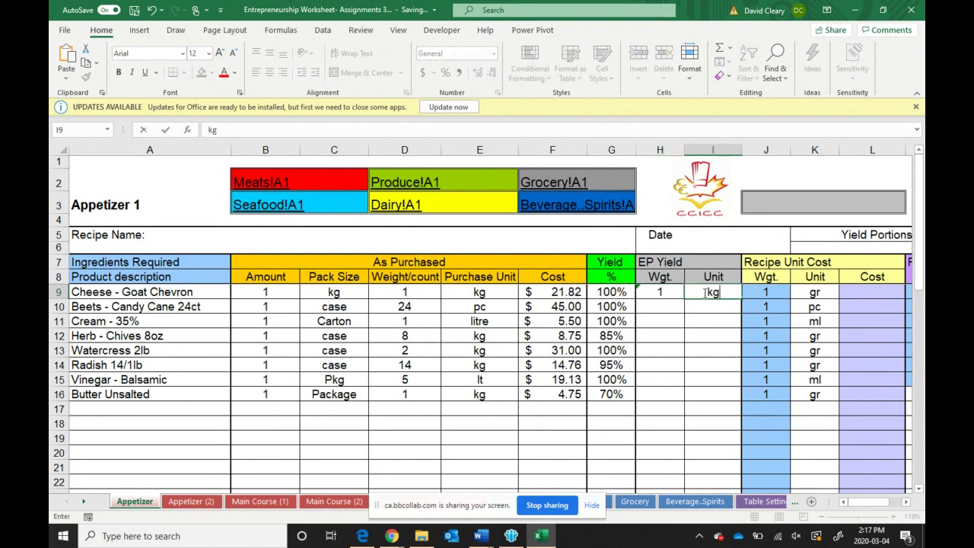
key("Return")
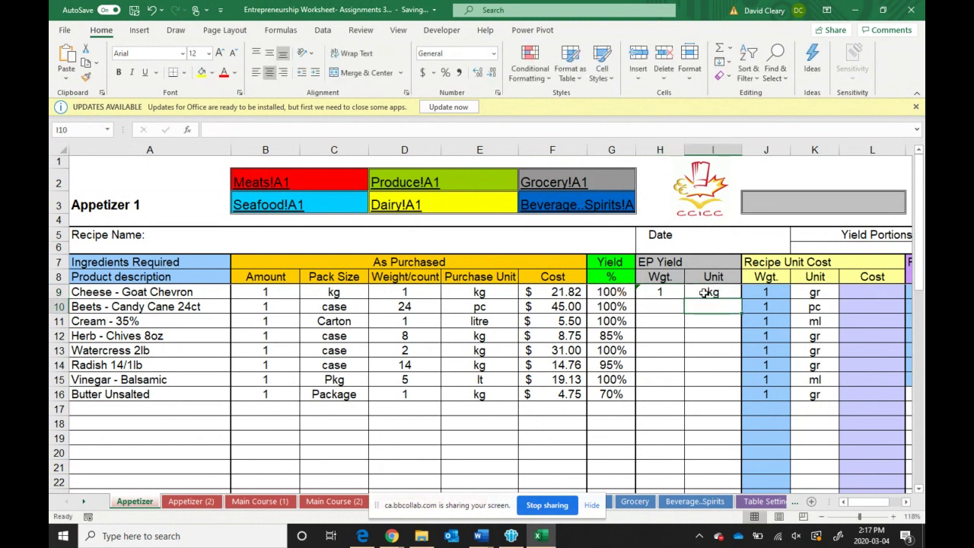
Examine the ingredients' Weight/count values in D9:D16 and the goat cheese's EP yield formula
left_click(411, 293)
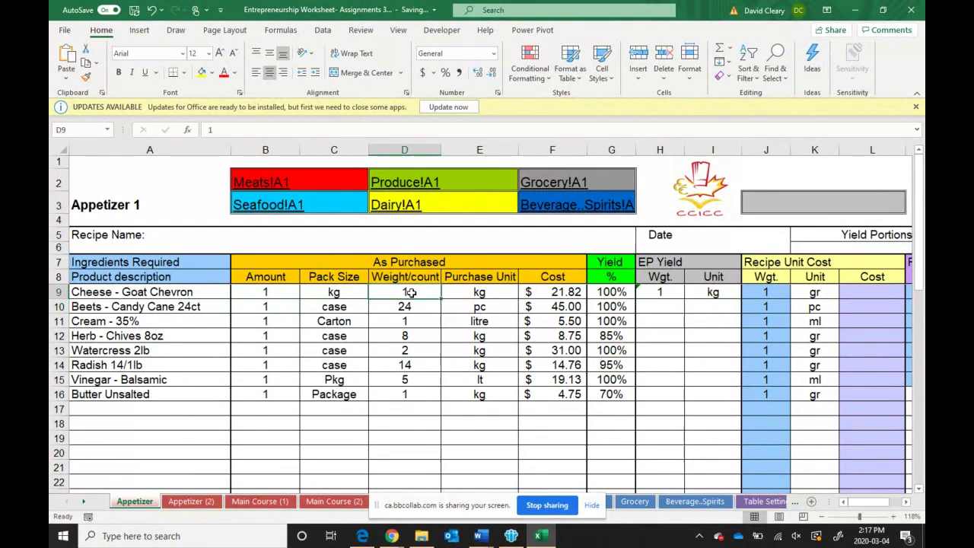
left_click_drag(410, 293, 400, 394)
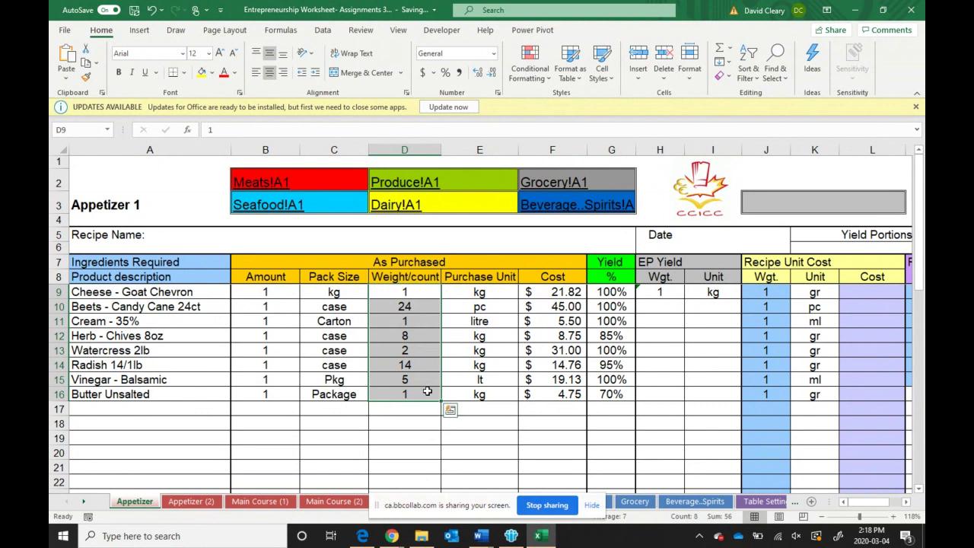
left_click(453, 312)
left_click(422, 308)
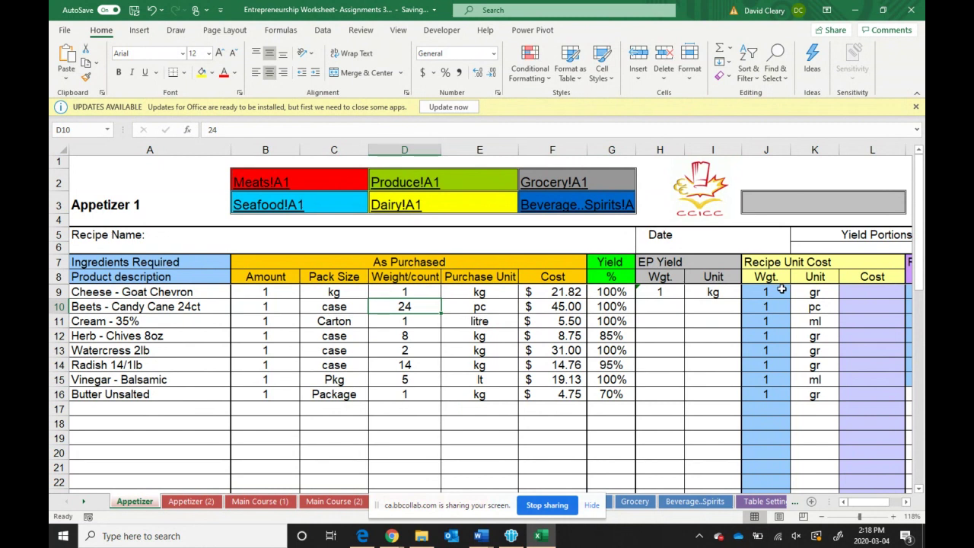
left_click(676, 302)
left_click(661, 292)
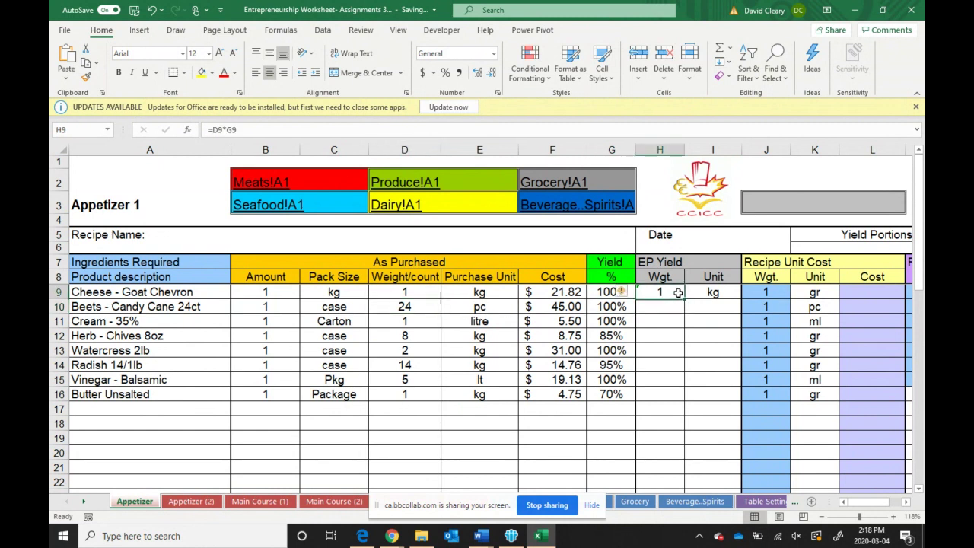
Calculate the candy cane beets' EP yield weight in H10 with the formula =D10*G10
left_click(666, 310)
type("=")
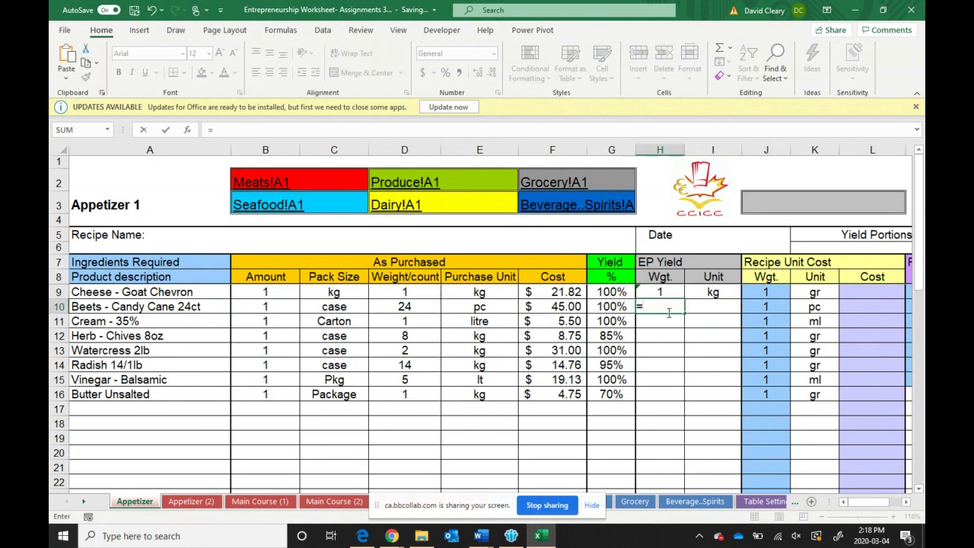
left_click(389, 306)
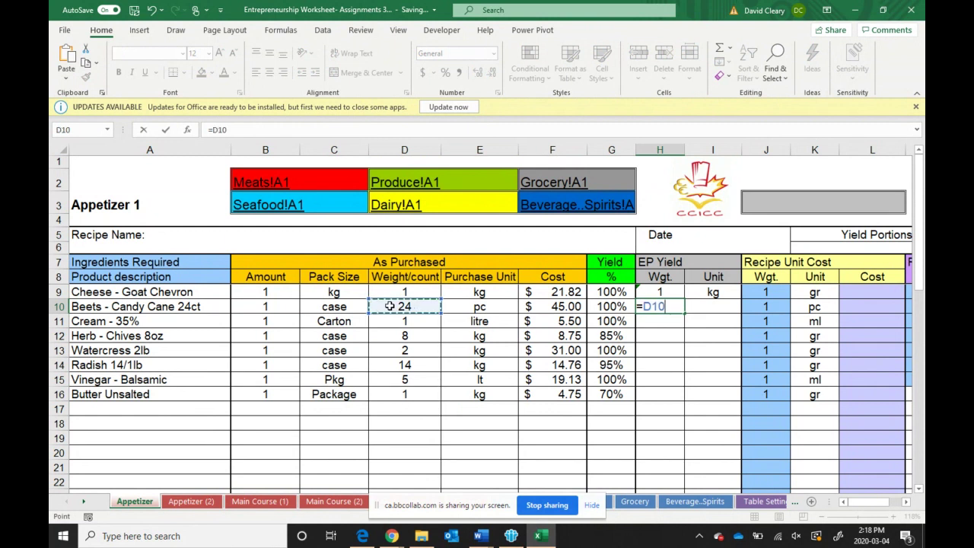
type("*")
left_click(619, 306)
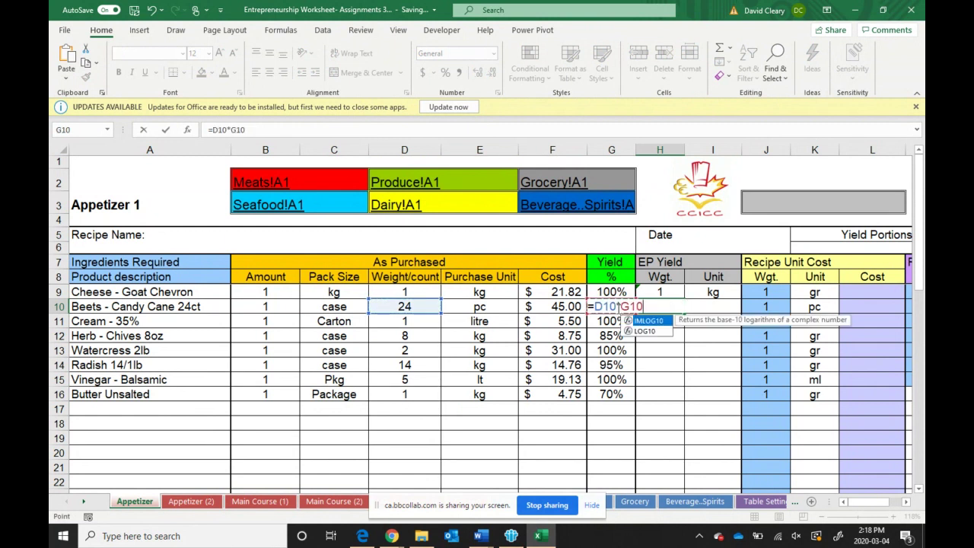
key("Return")
left_click(661, 308)
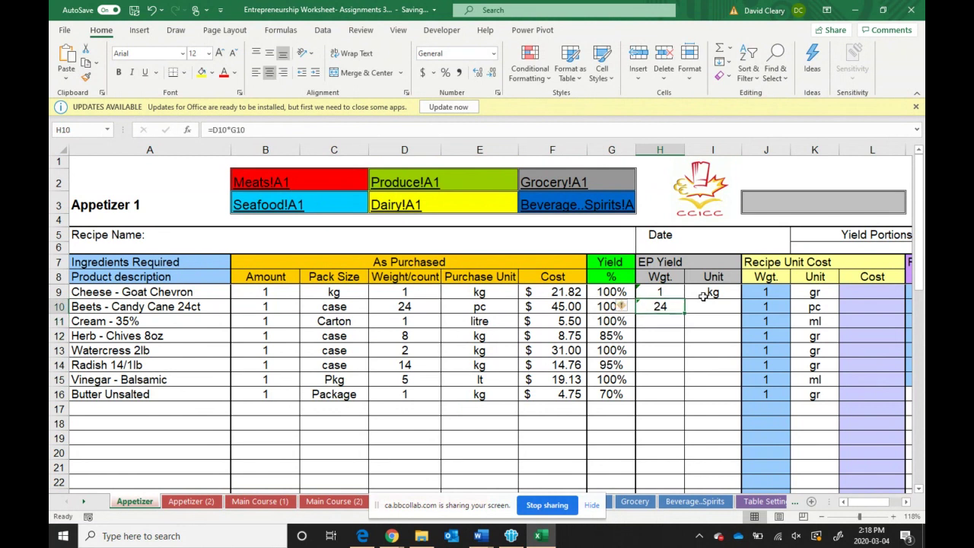
Enter pc as the candy cane beets' EP yield unit in I10
left_click(714, 308)
type("pc")
key("Return")
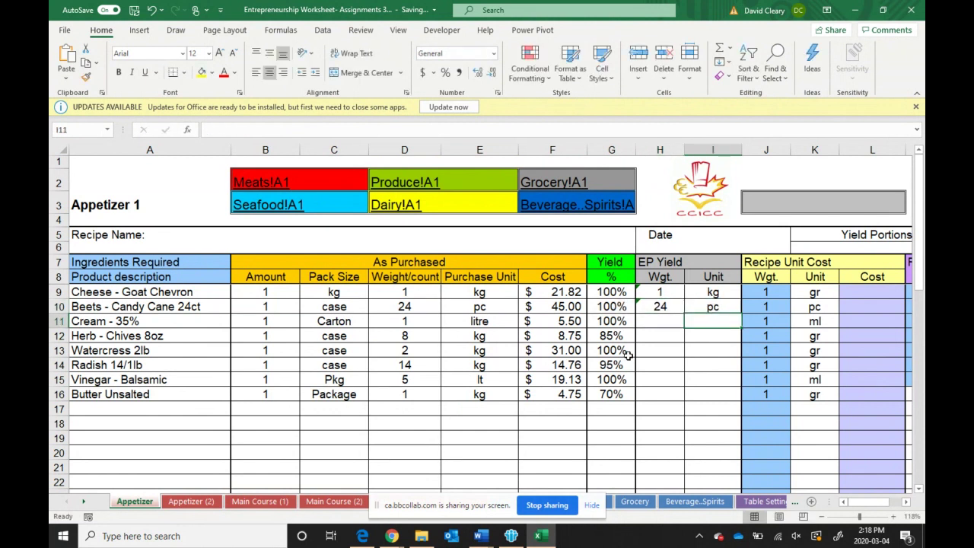
Fill the EP yield weight formula from H10 down through the butter row, H16
left_click(669, 307)
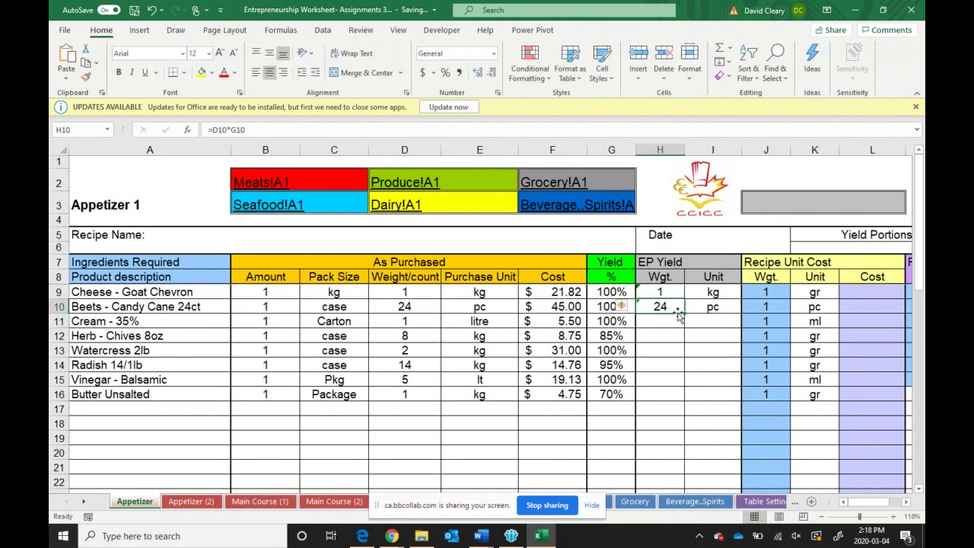
left_click_drag(685, 313, 685, 397)
left_click(711, 363)
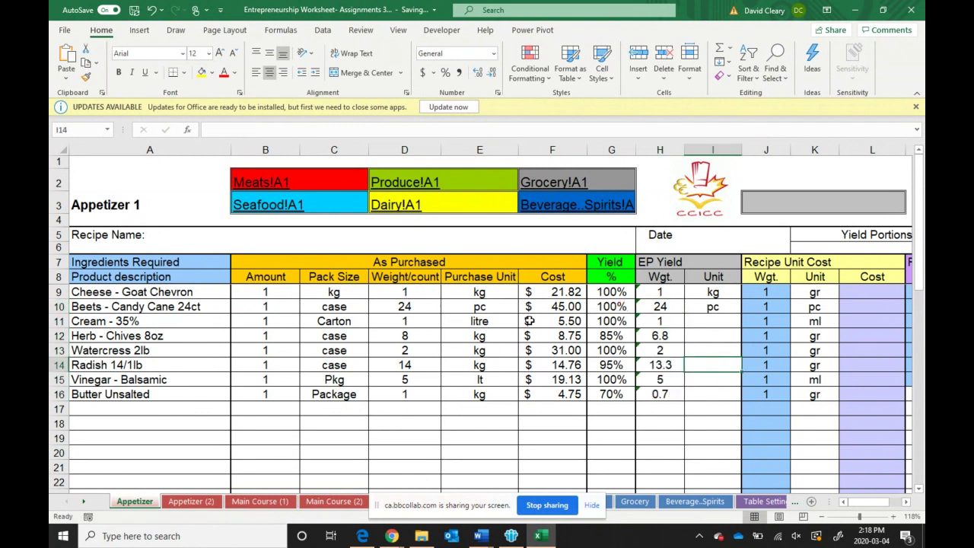
Copy the purchase units for cream through butter (E11:E16) into the EP yield Unit column starting at I11
left_click_drag(497, 320, 485, 393)
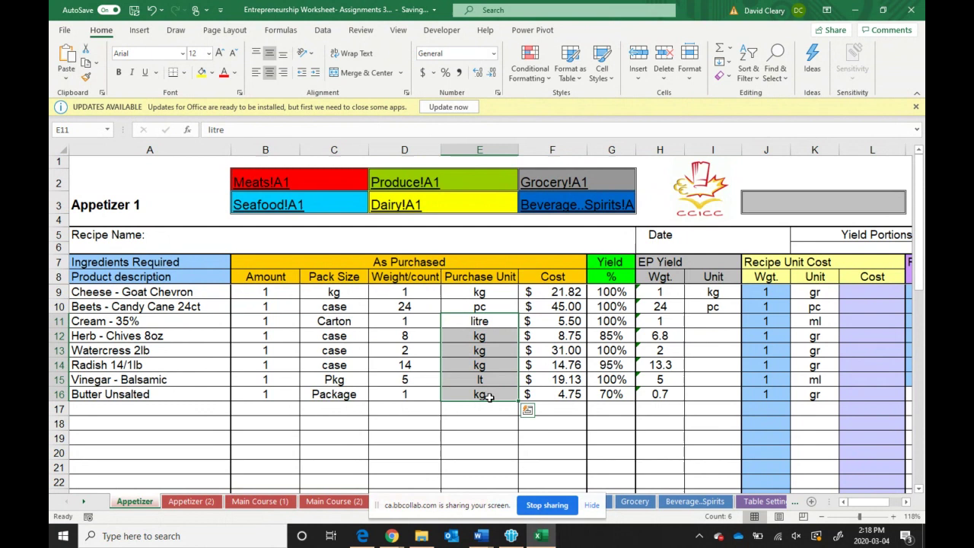
key("ctrl+c")
left_click(716, 322)
key("ctrl+v")
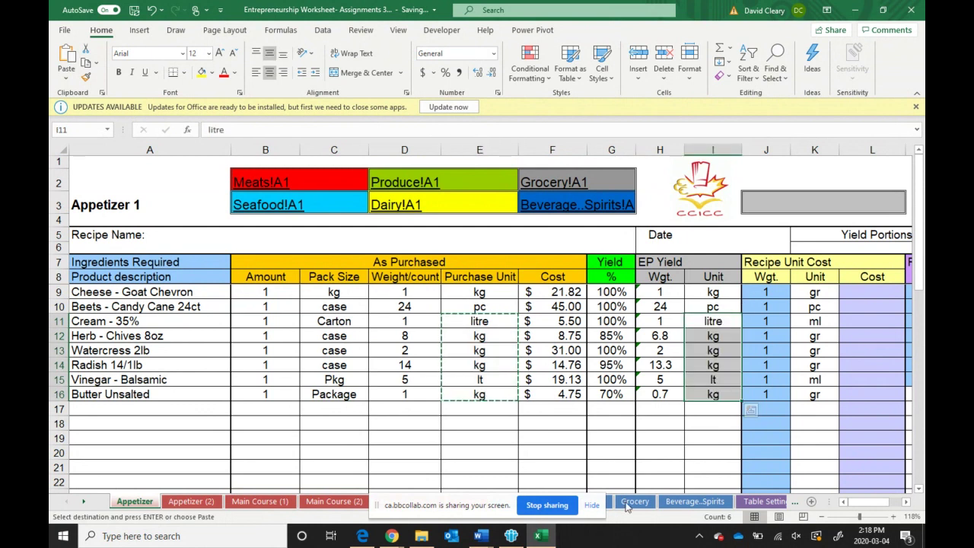
Examine how the chives' purchased weight, unit and yield percentage in row 12 feed the EP yield weight formula in H12
left_click(703, 442)
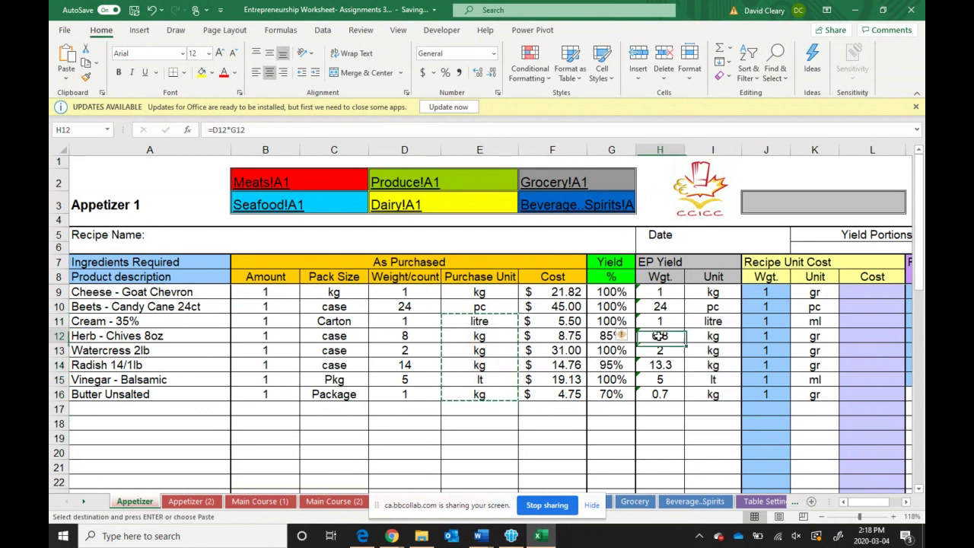
left_click(437, 337)
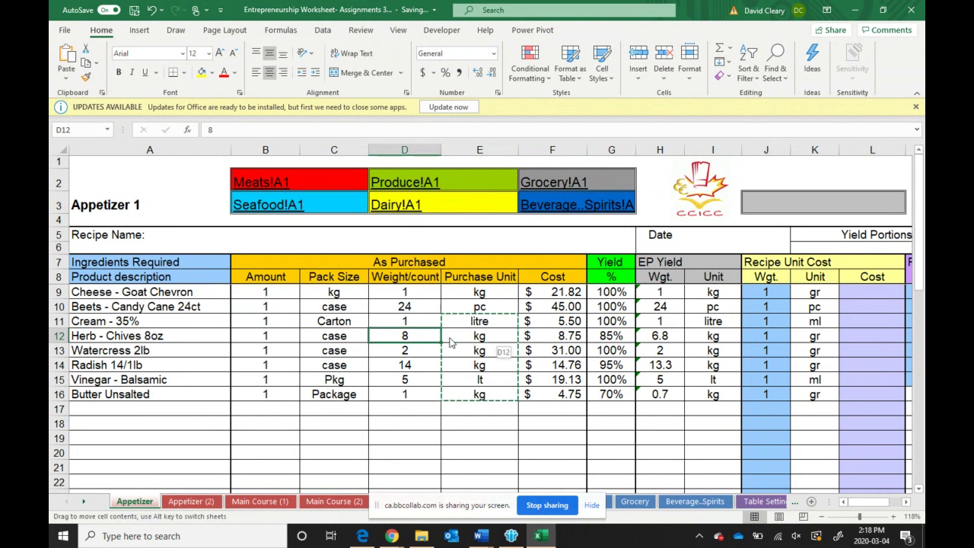
left_click_drag(449, 343, 472, 339)
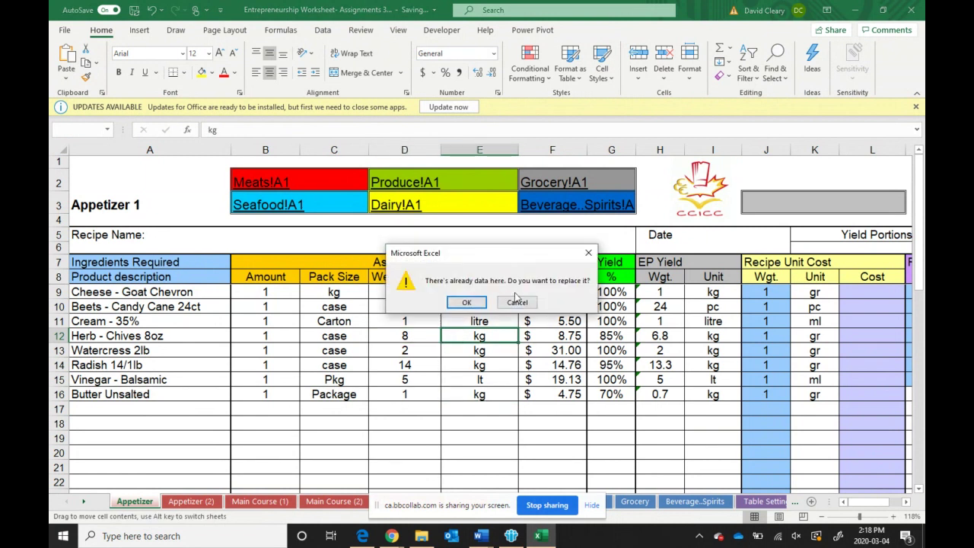
left_click(516, 302)
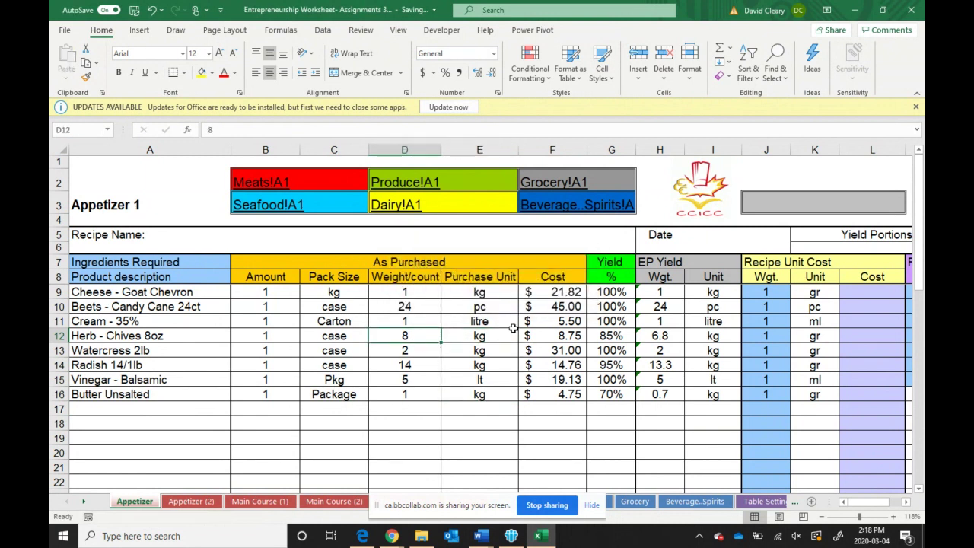
left_click(611, 335)
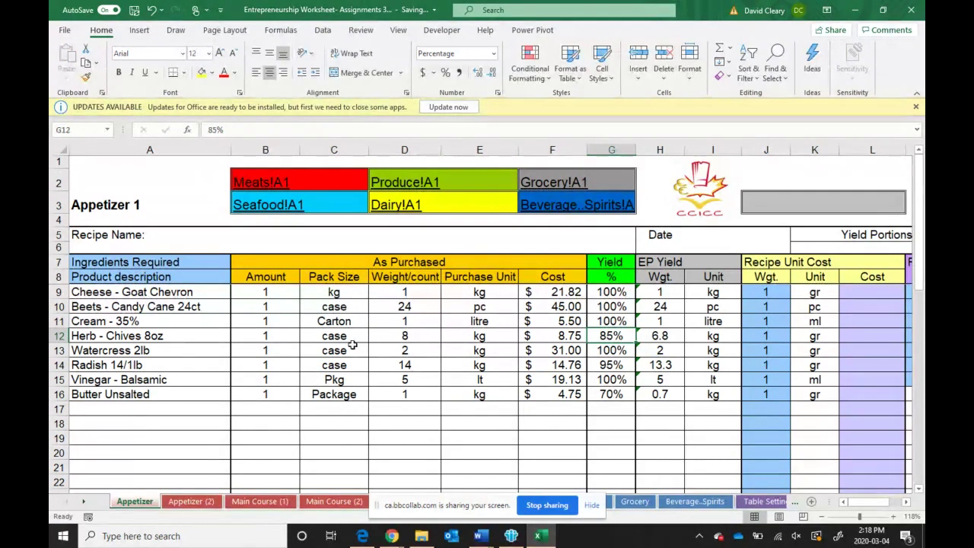
left_click_drag(389, 321, 478, 336)
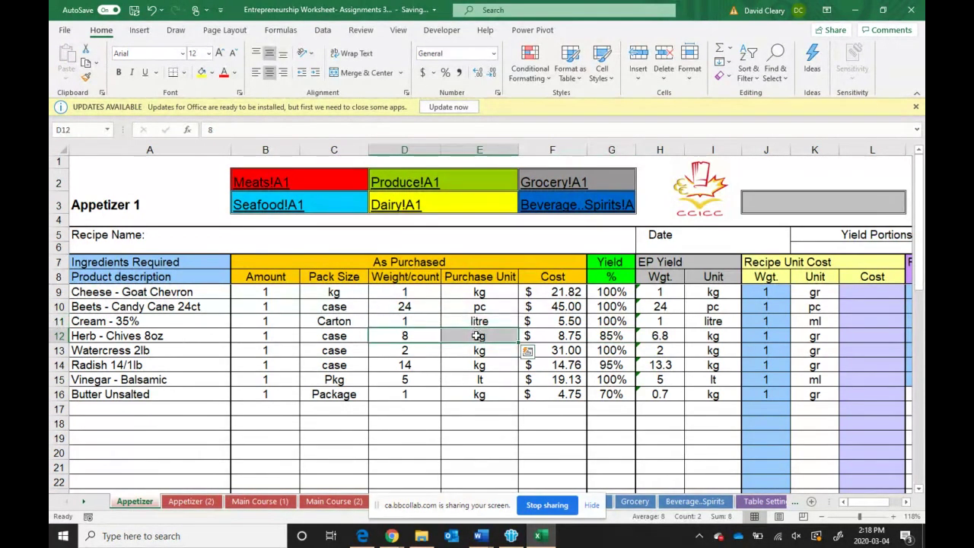
left_click(598, 335)
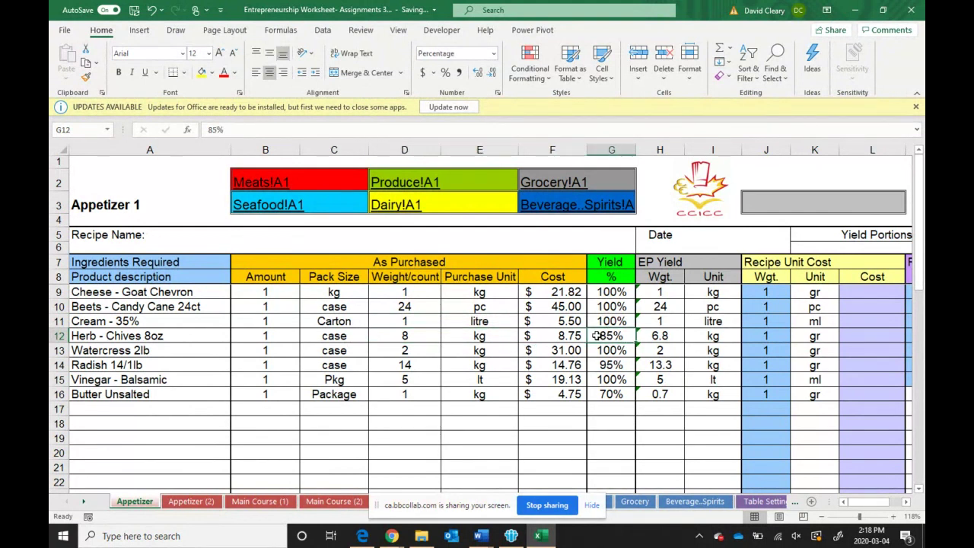
left_click(650, 335)
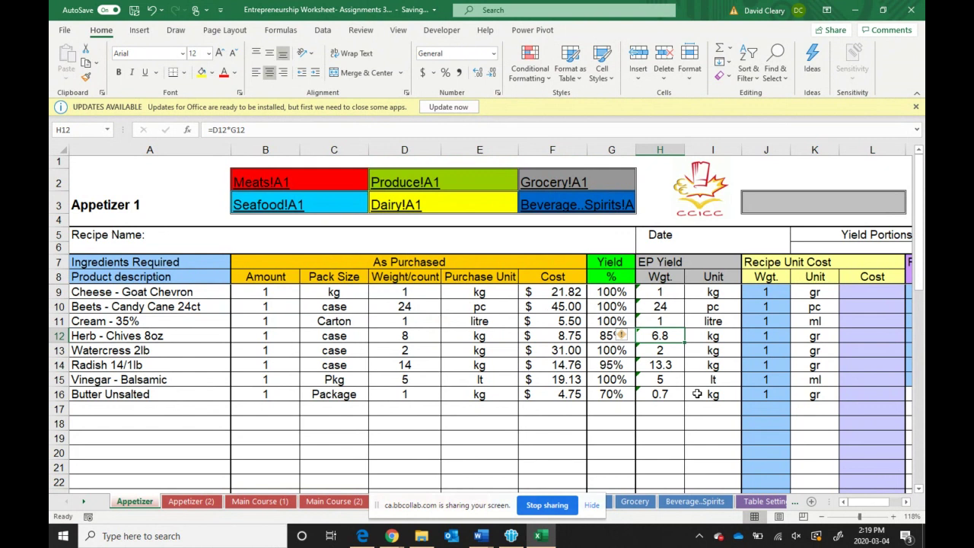
Examine the Recipe Unit Cost columns and compare the goat cheese's EP yield weight and unit with its recipe weight and unit
scroll(697, 393, "right", 3)
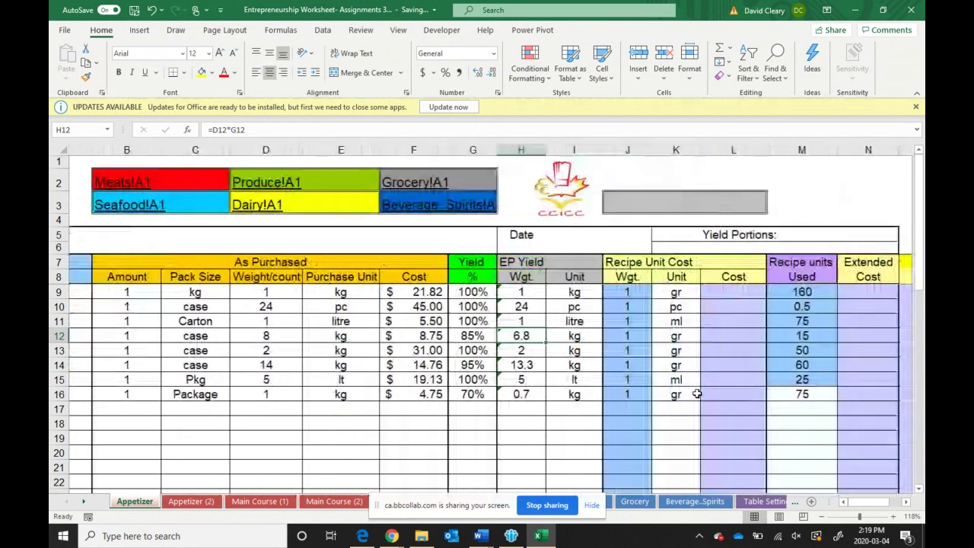
left_click(692, 266)
left_click_drag(692, 266, 602, 397)
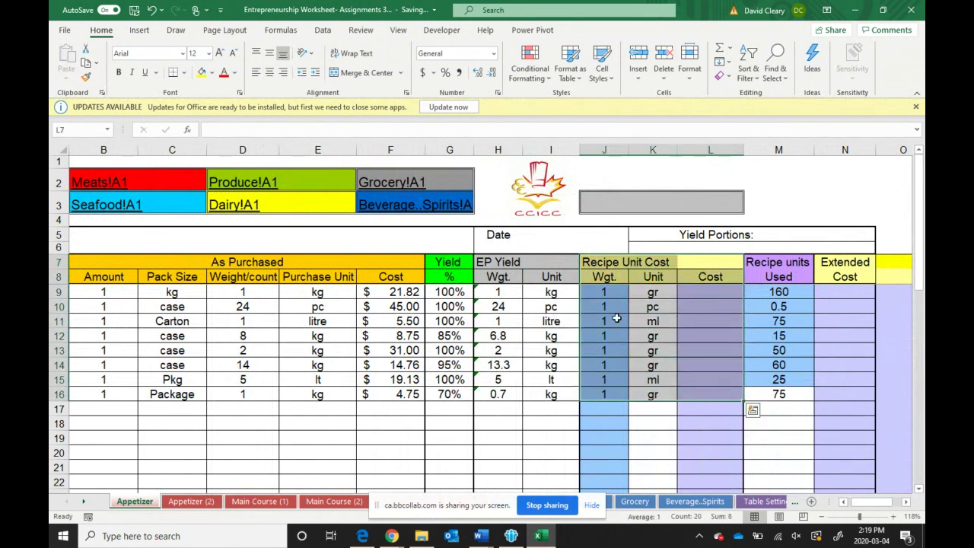
left_click(704, 346)
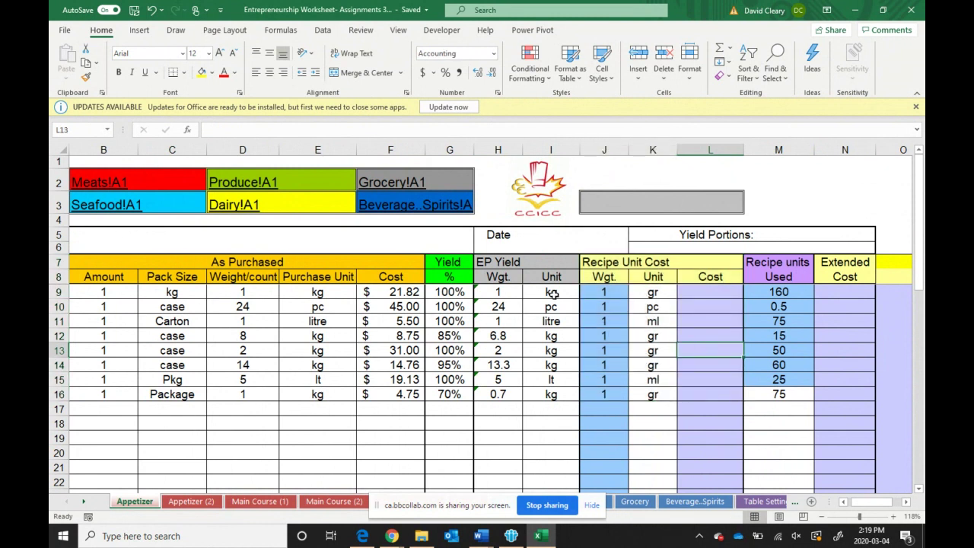
scroll(553, 293, "left", 3)
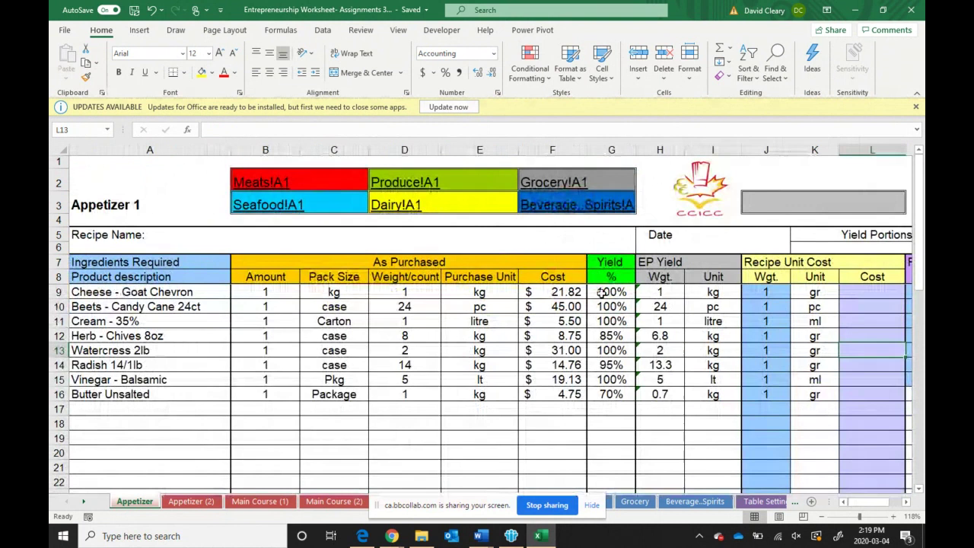
scroll(601, 293, "right", 3)
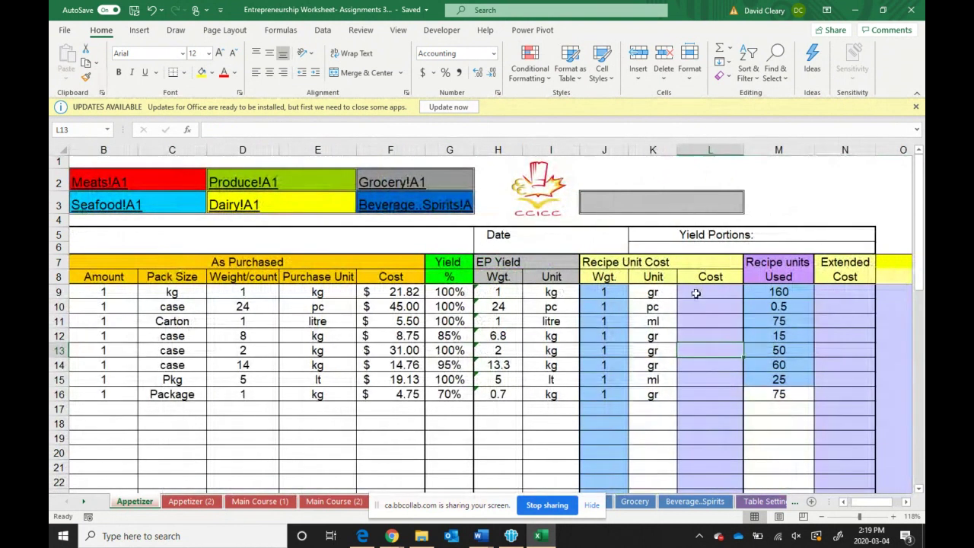
left_click_drag(558, 293, 505, 295)
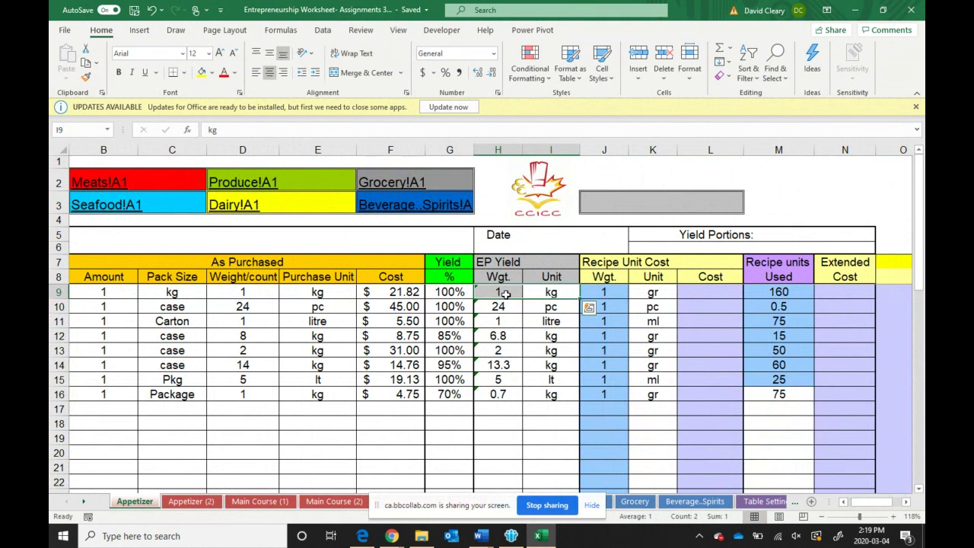
left_click_drag(666, 294, 612, 296)
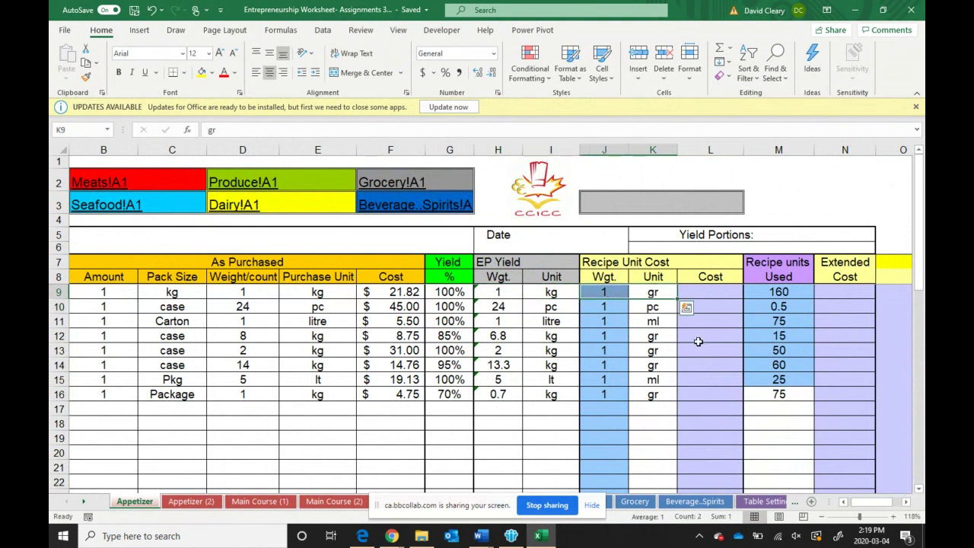
Calculate the goat cheese's recipe unit cost per gram in L9 with the formula =F9/1000
left_click(721, 293)
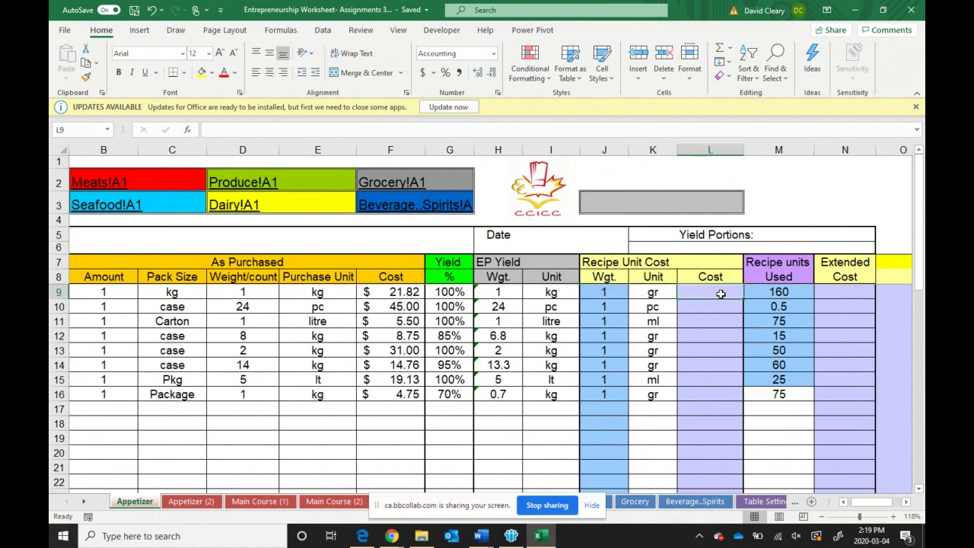
type("=")
left_click(388, 297)
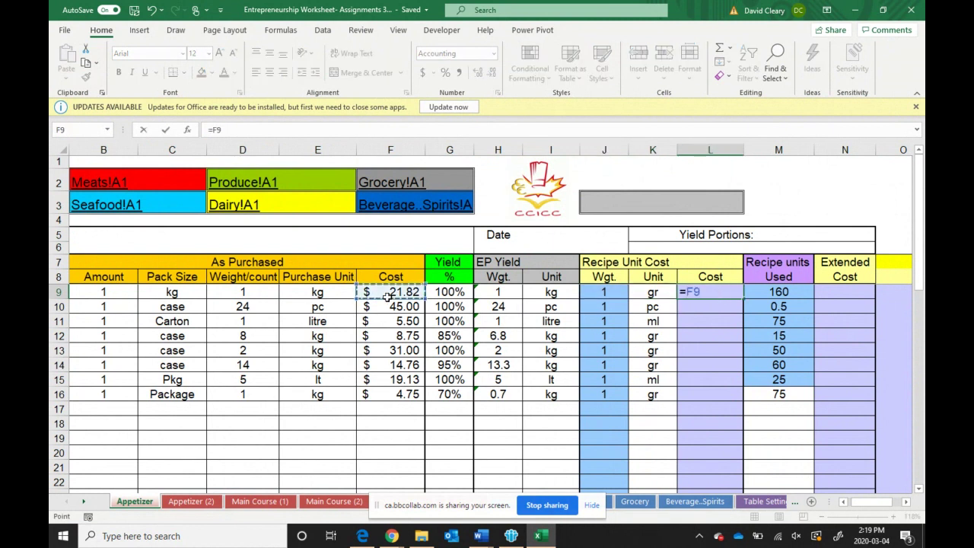
type("/")
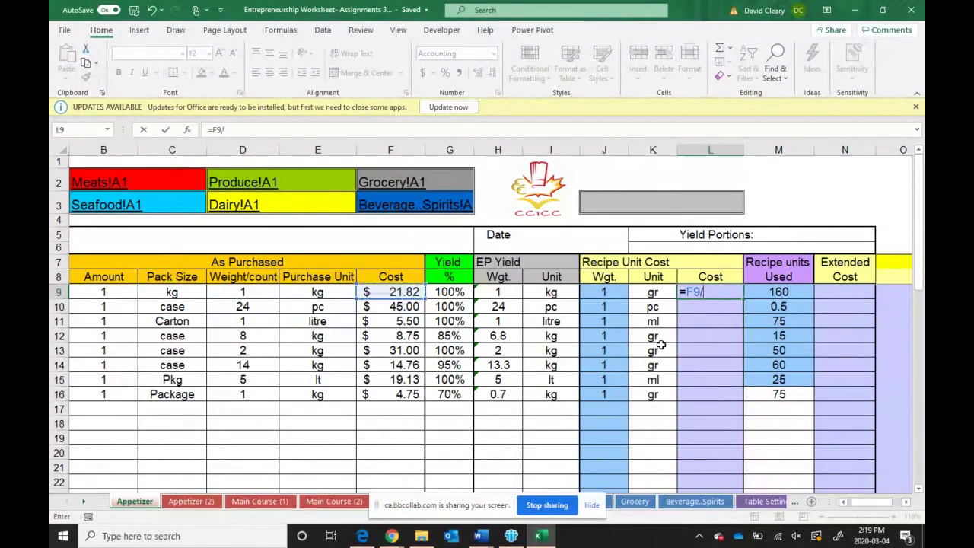
type("1000")
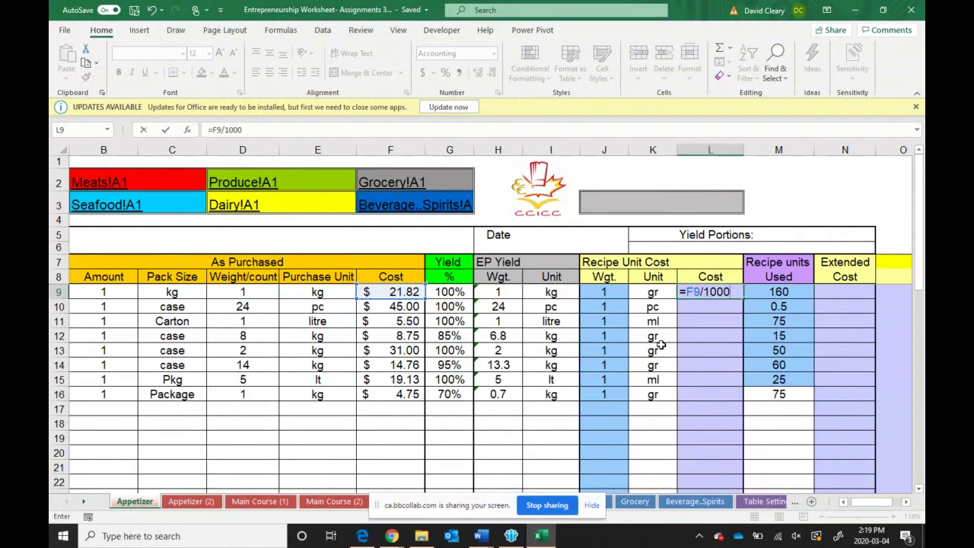
key("Return")
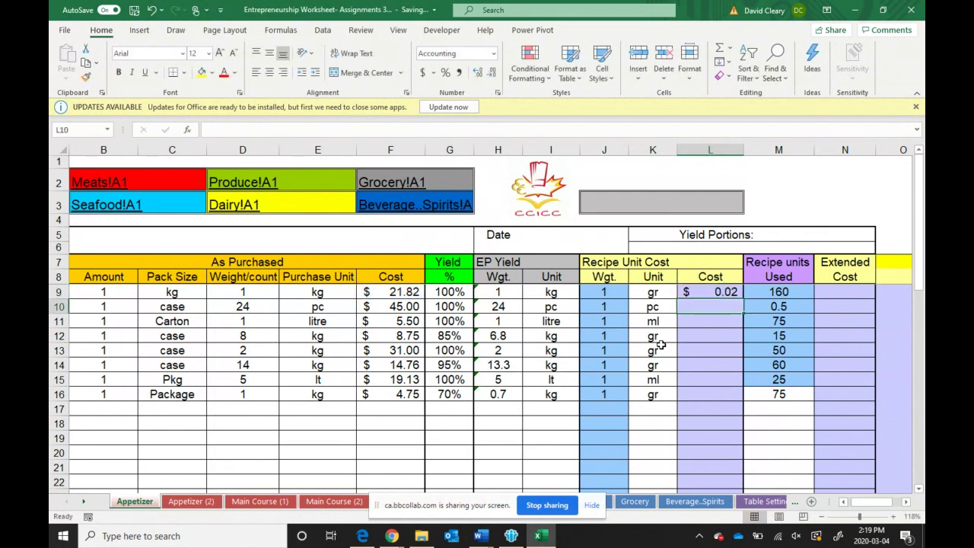
Calculate the candy cane beets' recipe unit cost per piece in L10 with the formula =F10/H10
type("=")
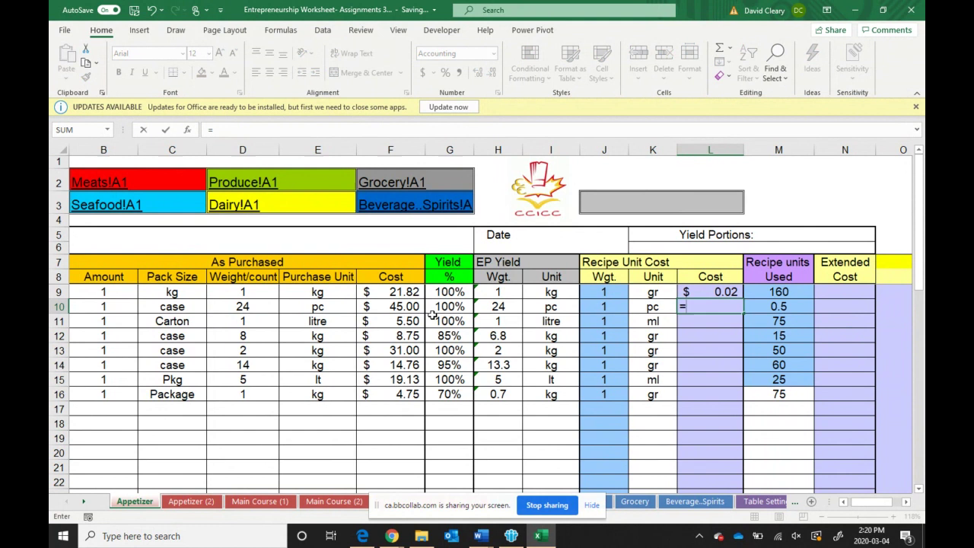
left_click(383, 309)
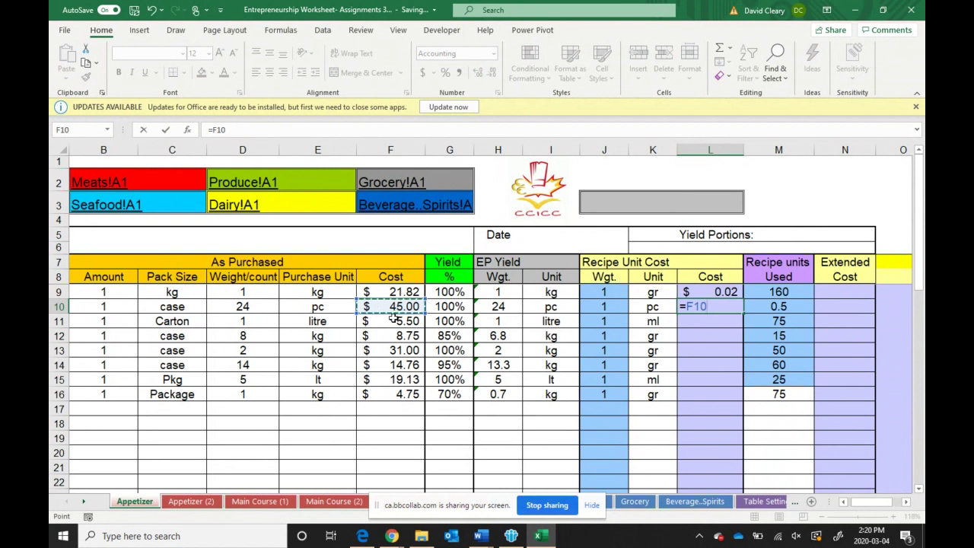
type("/")
left_click(494, 307)
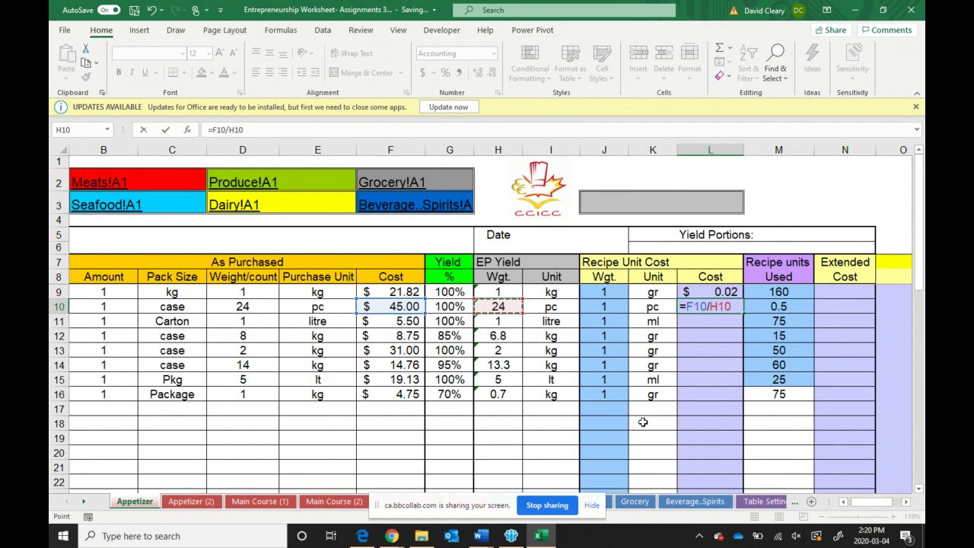
key("Return")
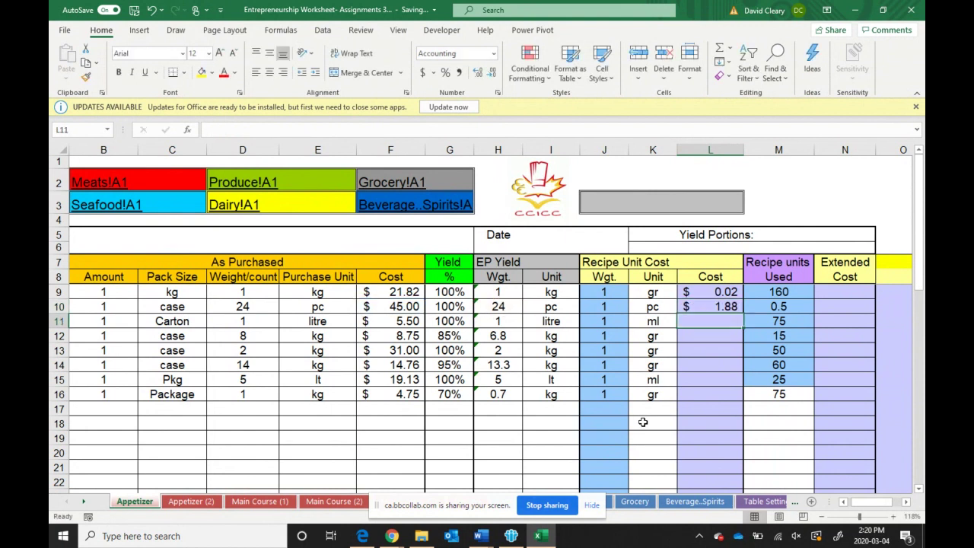
left_click(693, 305)
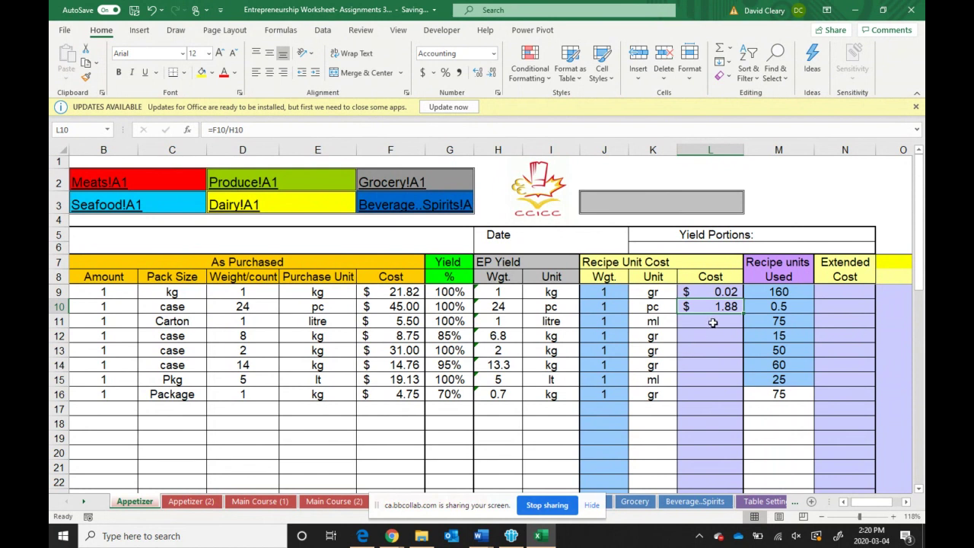
Calculate the cream's recipe unit cost per millilitre in L11 with the formula =F11/1000
left_click(712, 322)
type("=")
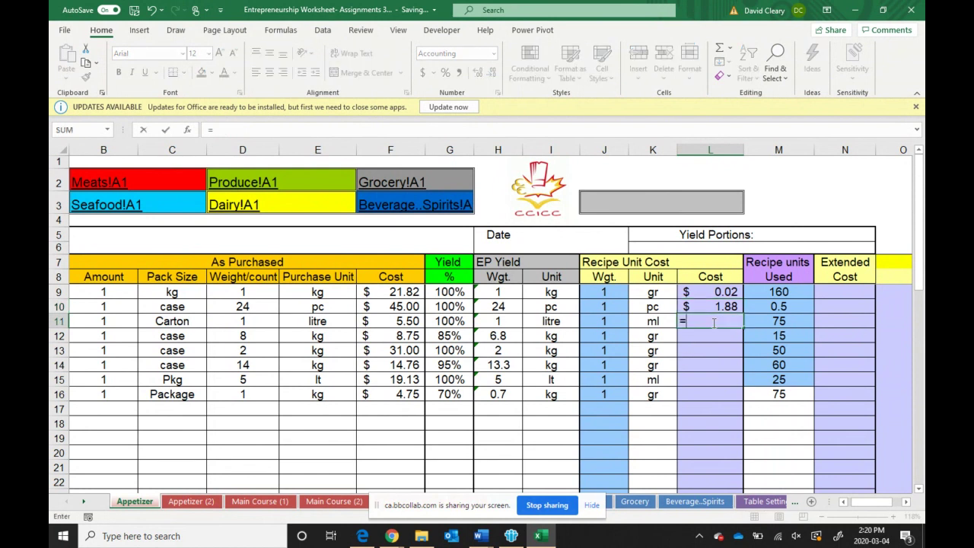
left_click(394, 322)
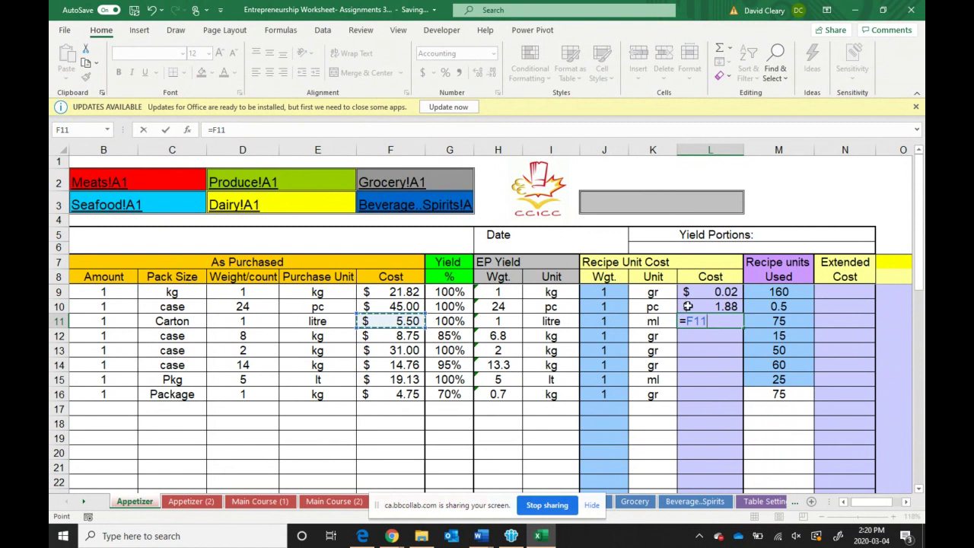
type("/1000")
key("Return")
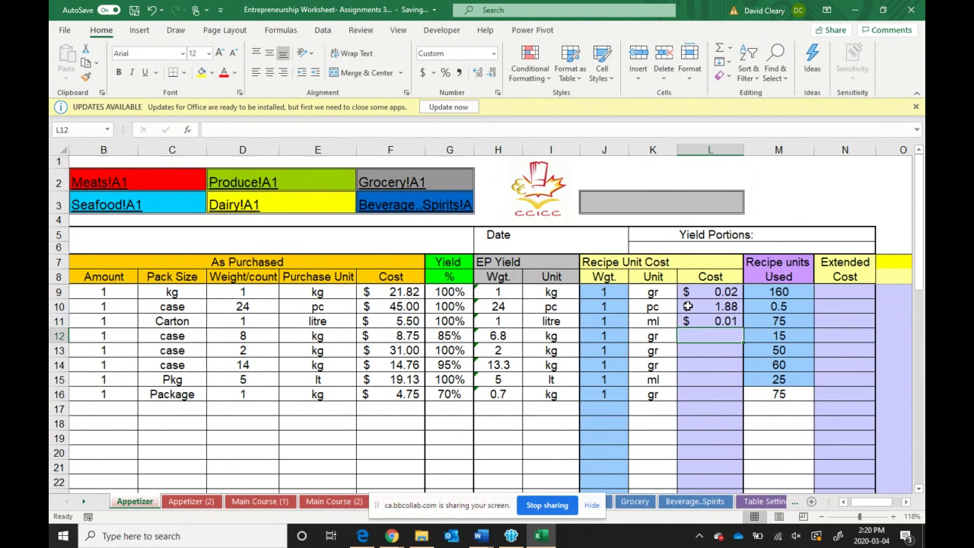
Compare the EP yield weights and units with the recipe weights and units in the cream and chives rows
left_click_drag(662, 320, 498, 323)
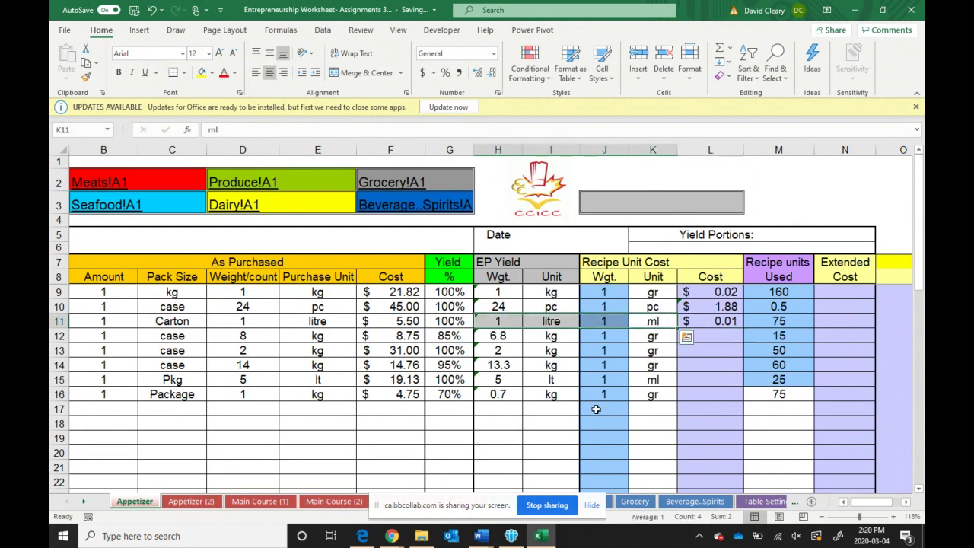
left_click(727, 381)
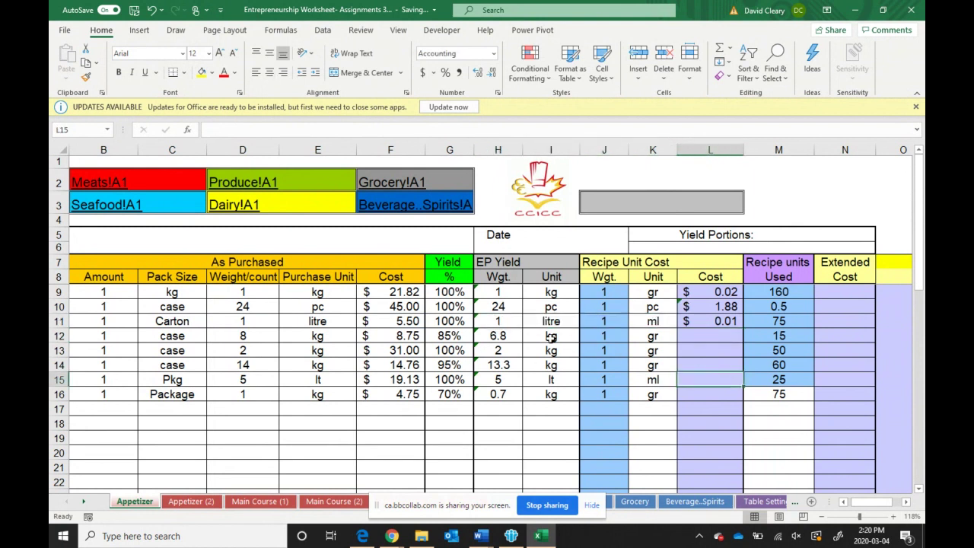
left_click(666, 337)
left_click_drag(667, 338, 354, 344)
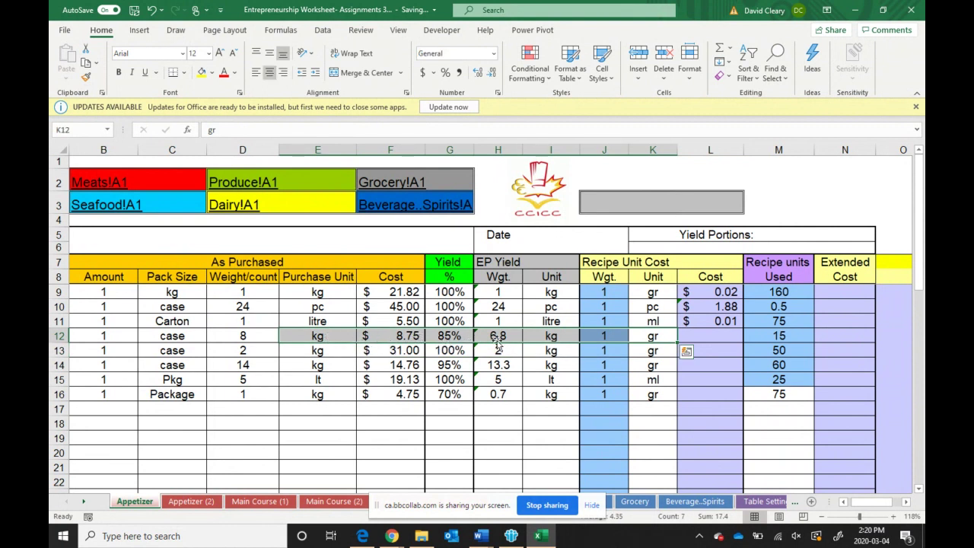
left_click(551, 350)
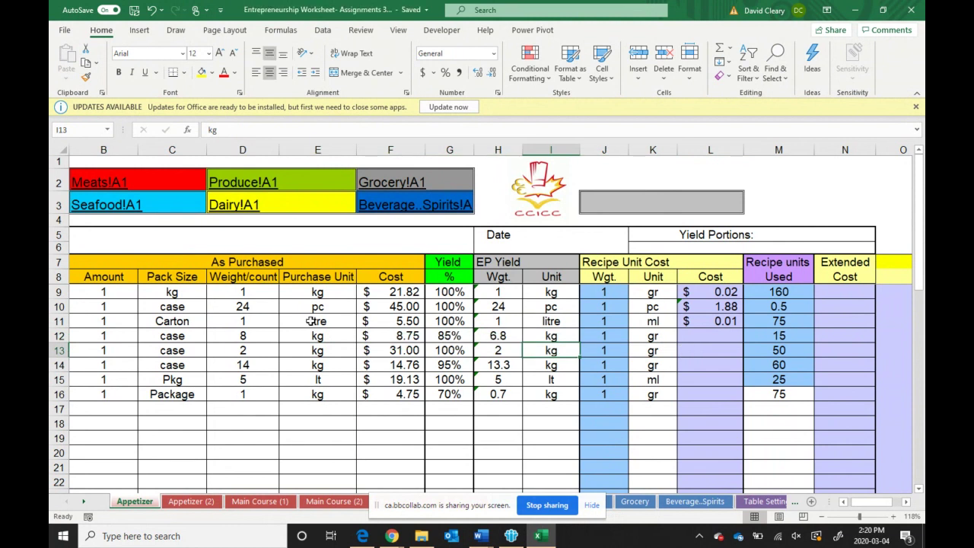
left_click_drag(248, 338, 295, 341)
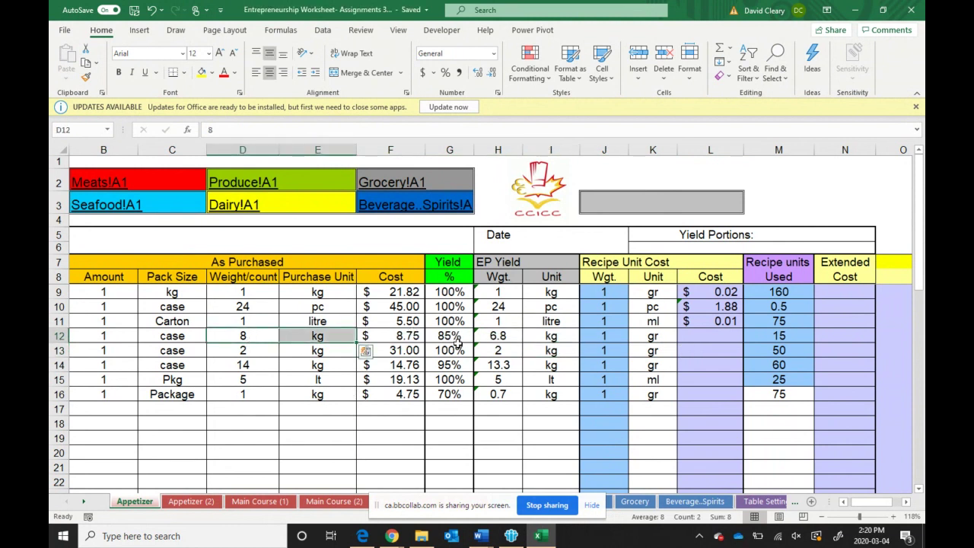
left_click_drag(496, 337, 538, 340)
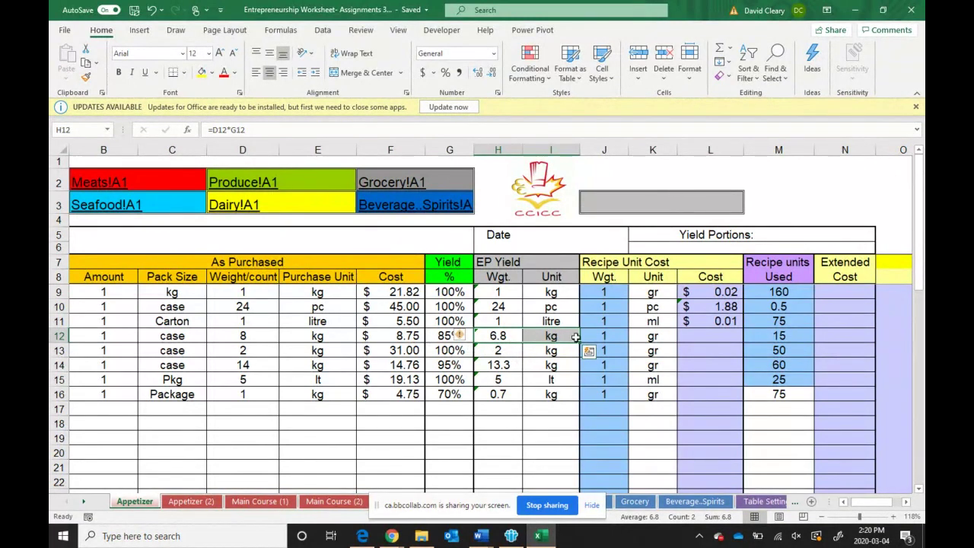
left_click_drag(606, 336, 648, 335)
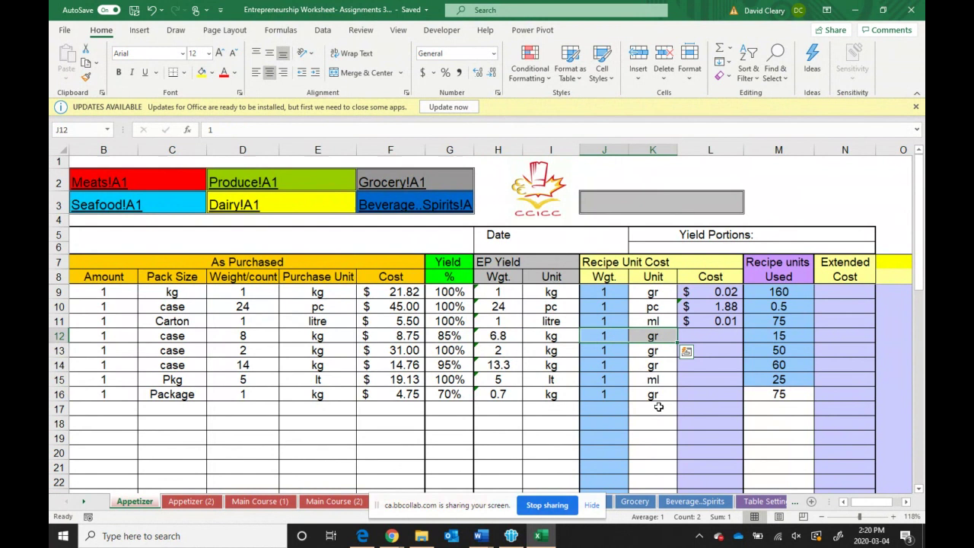
Calculate the chives' recipe unit cost per gram in L12 with the formula =(F12/H12)/1000
left_click(710, 332)
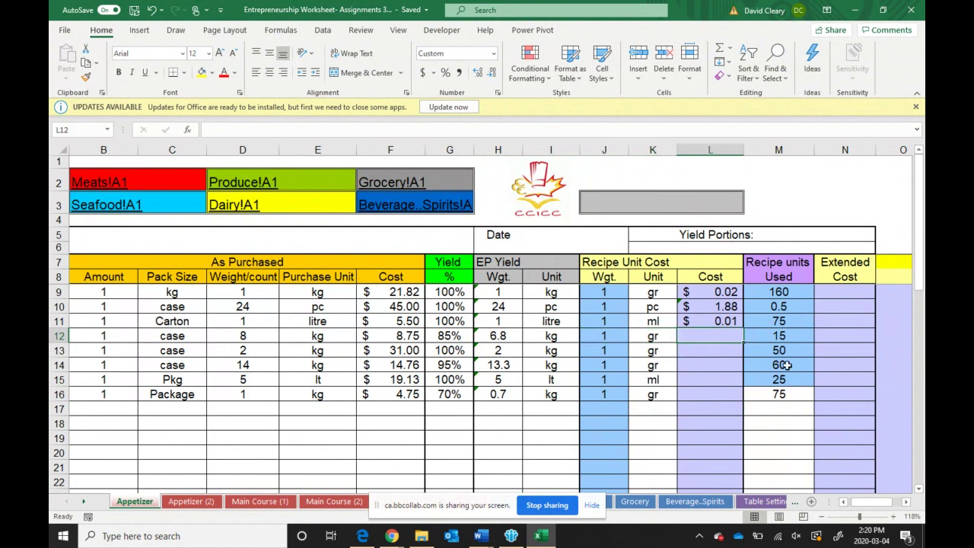
type("=(")
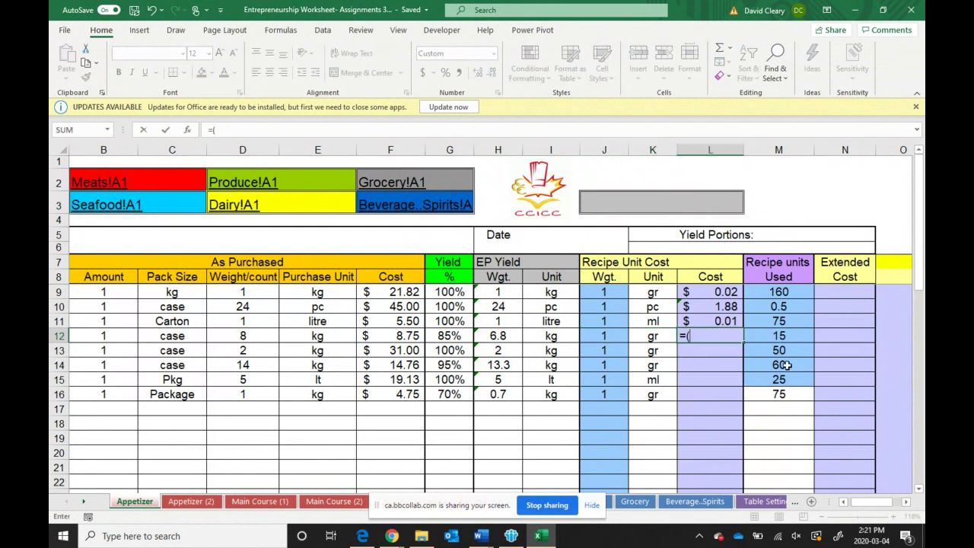
left_click(396, 336)
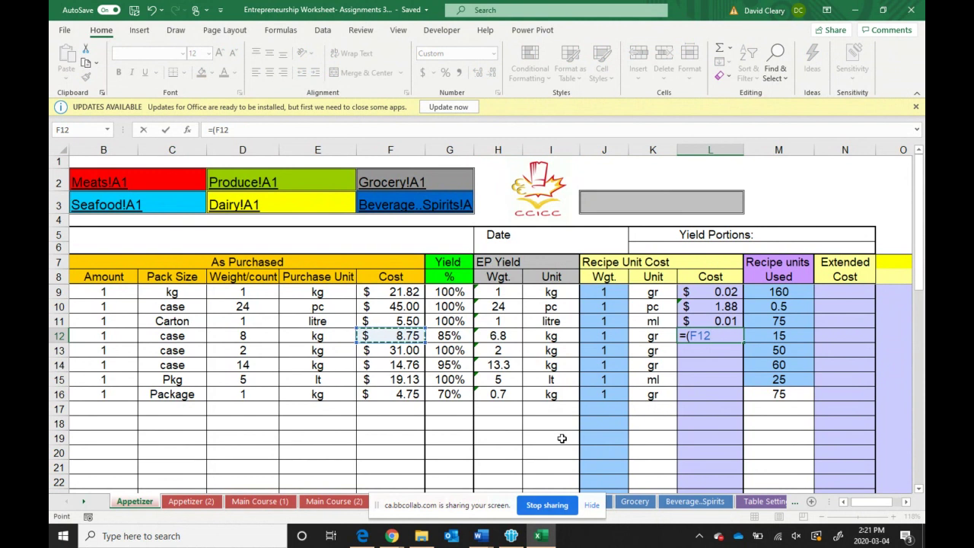
type("/")
left_click(498, 336)
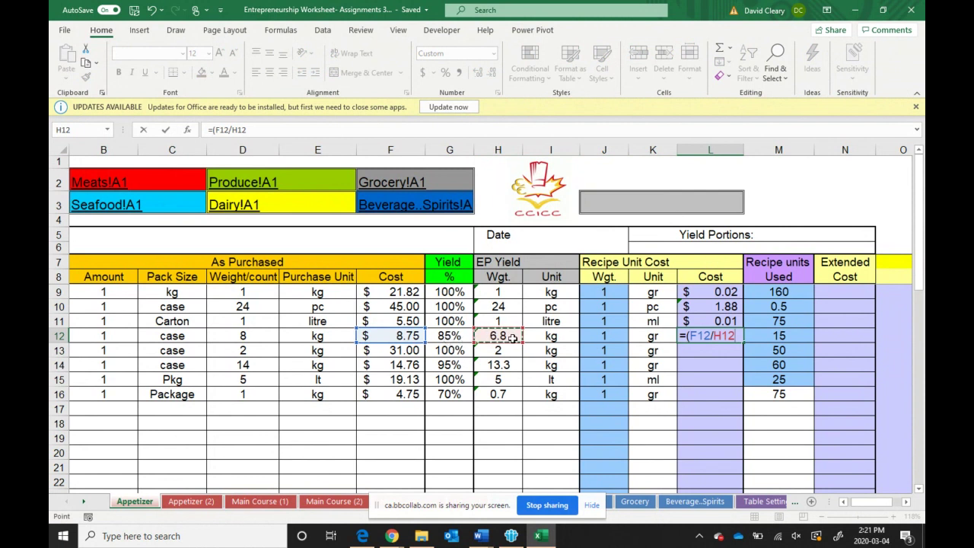
type(")/1000")
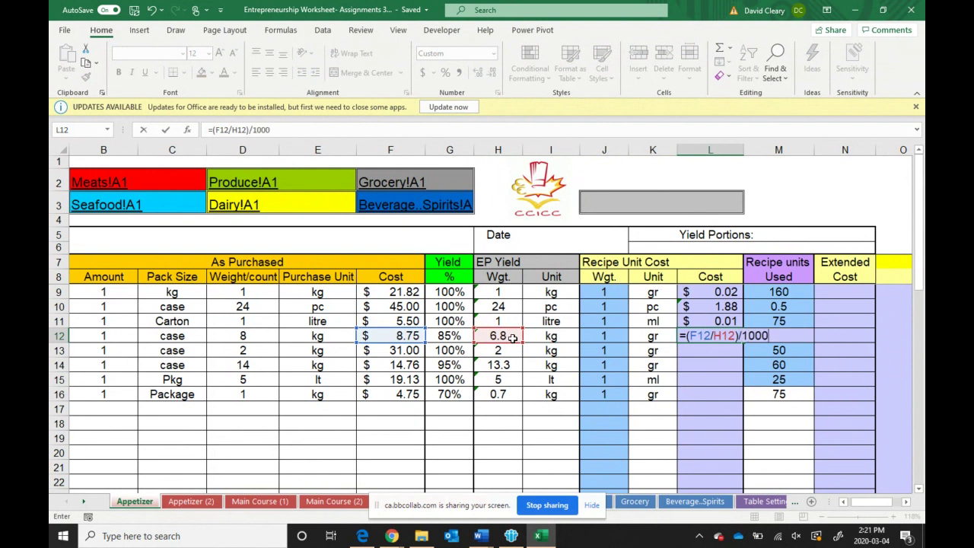
key("Return")
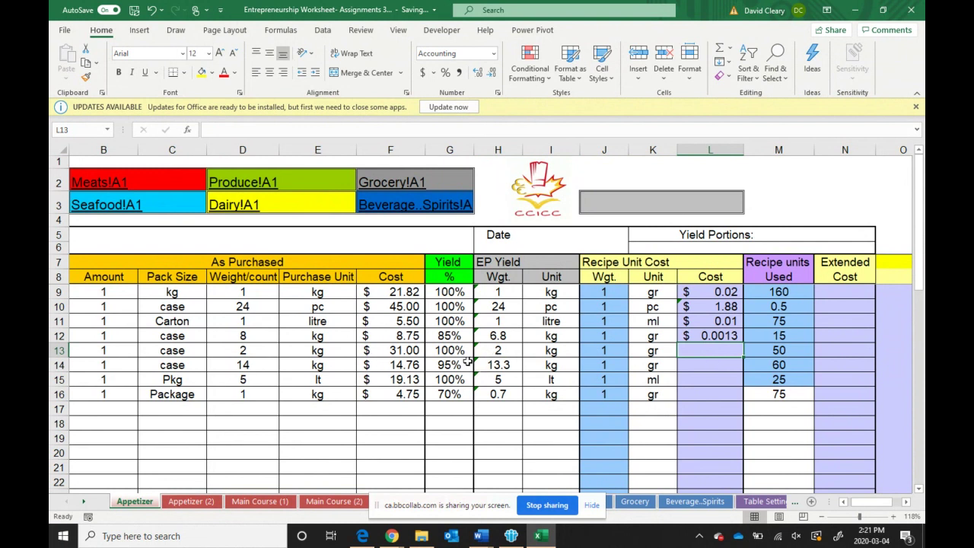
Calculate the row 13 ingredient's recipe unit cost per gram in L13 with the formula =(F13/D13)/1000
type("=")
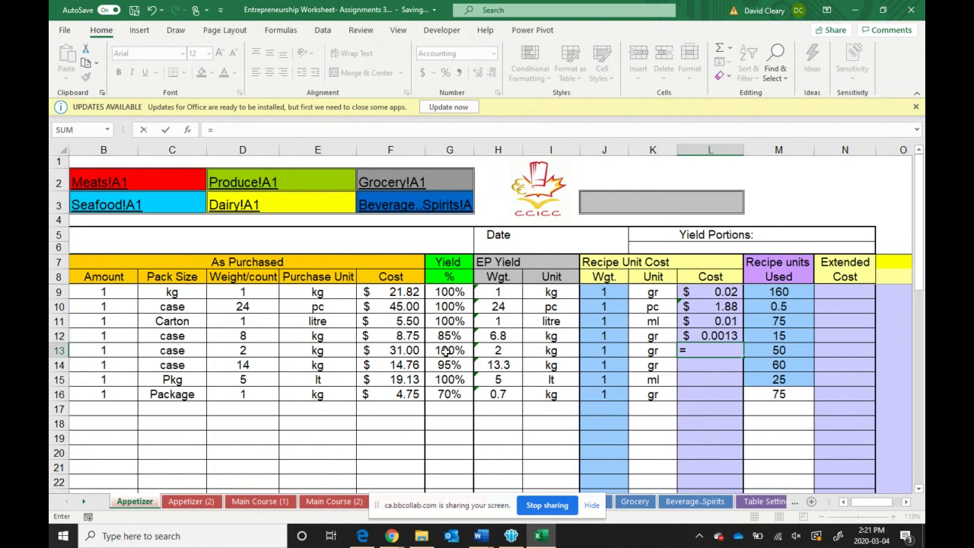
left_click(395, 350)
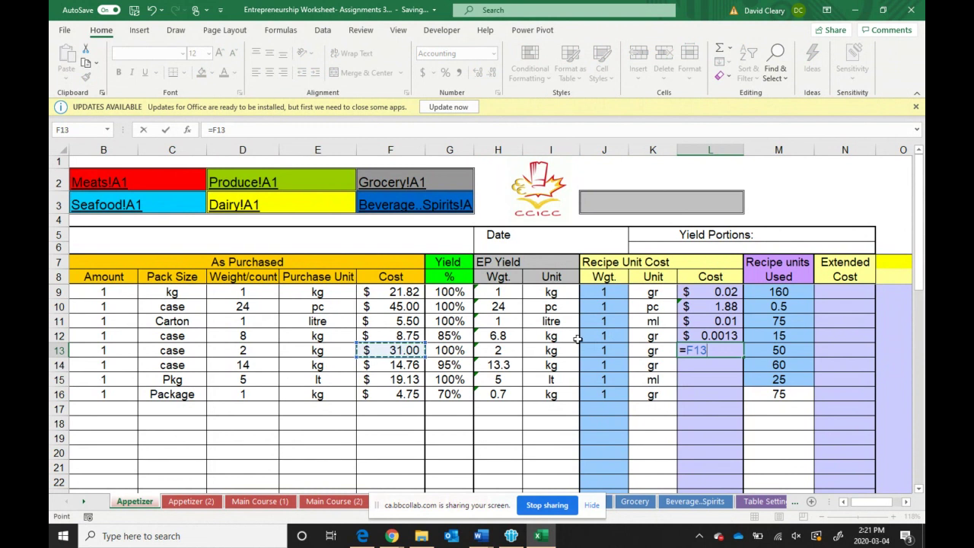
key("BackSpace")
key("BackSpace")
key("BackSpace")
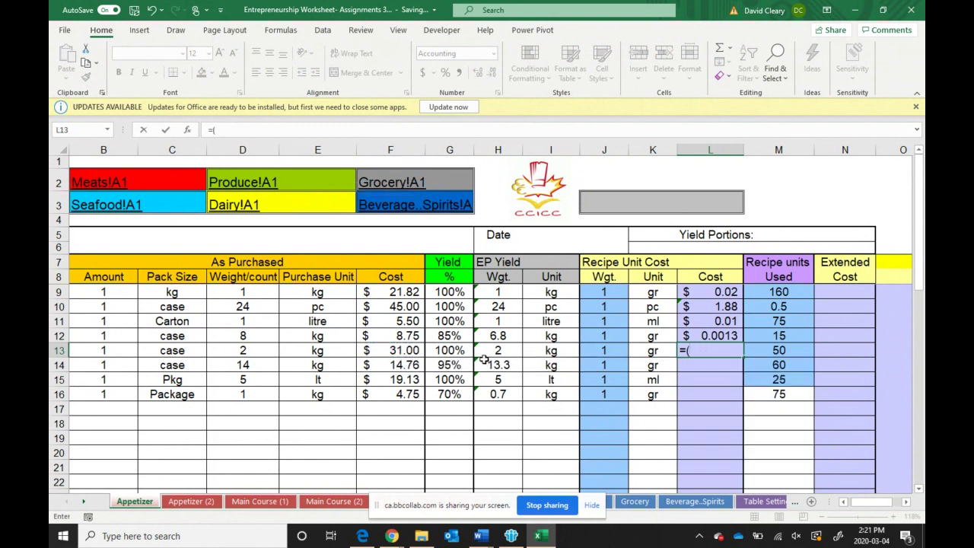
left_click(404, 351)
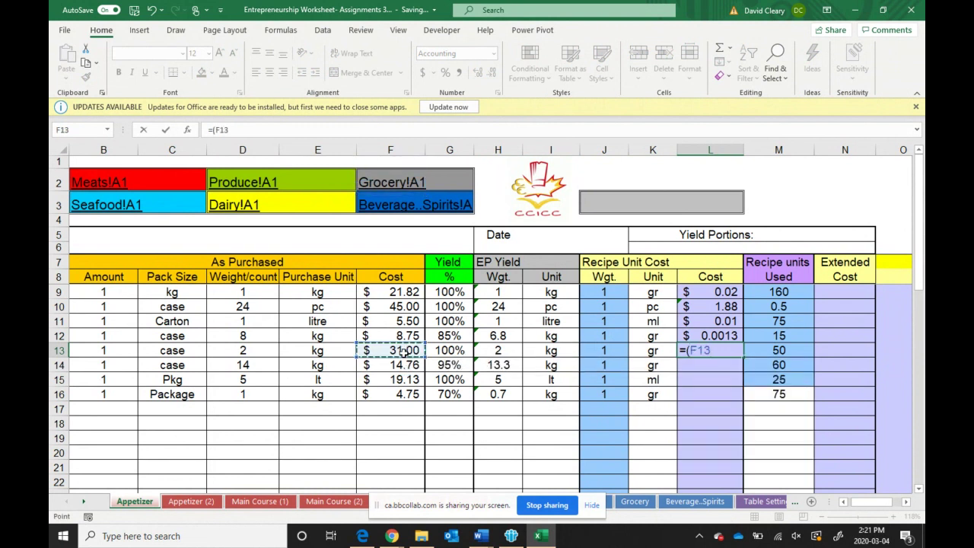
type("/")
left_click(229, 350)
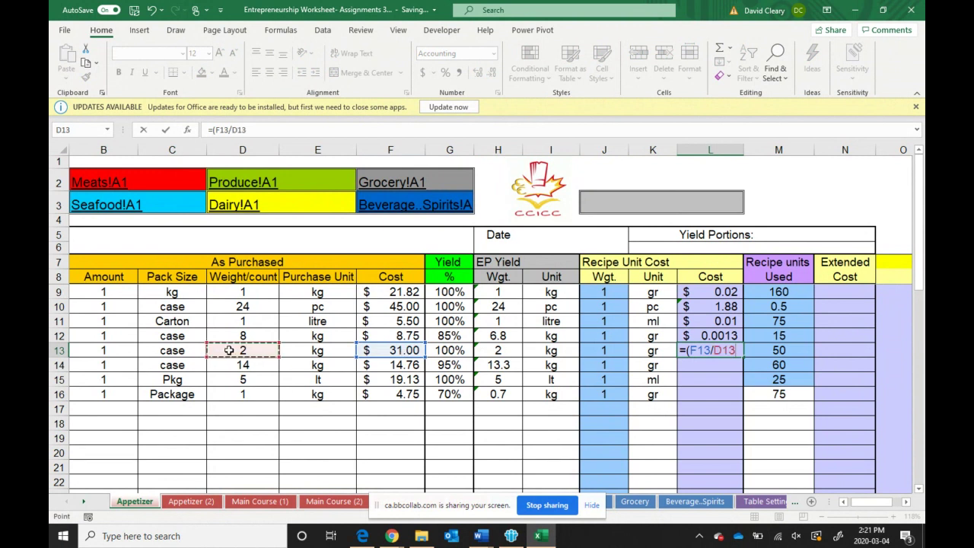
type(")/1000")
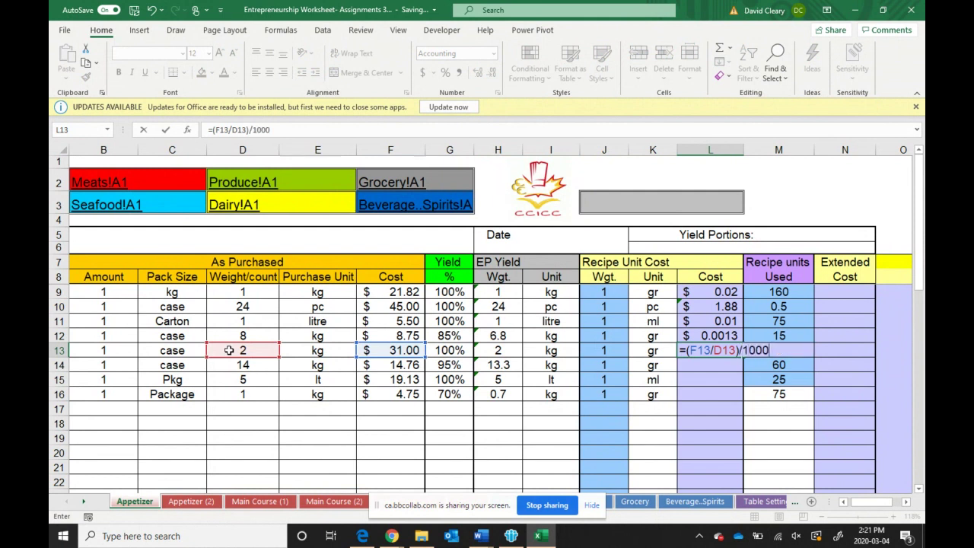
key("Return")
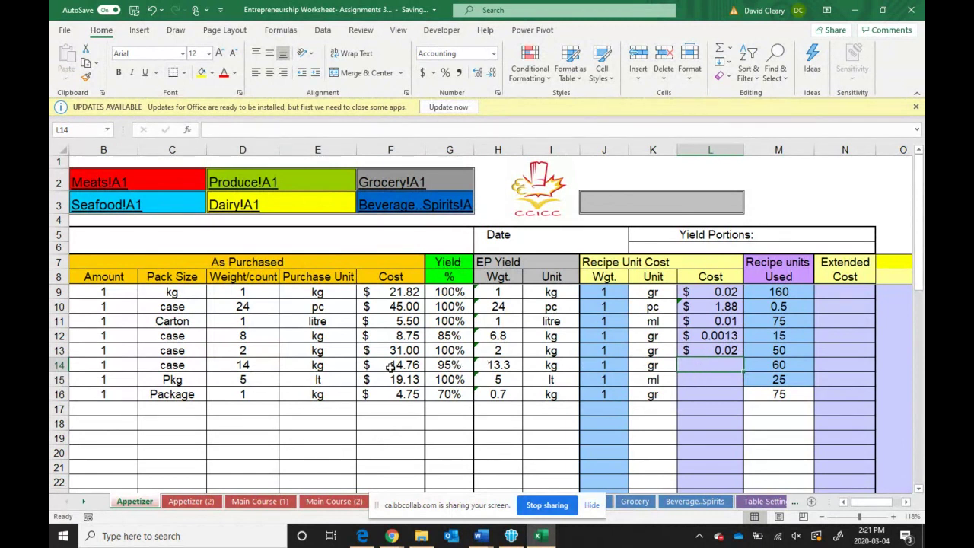
Calculate the row 14 ingredient's recipe unit cost per gram in L14 with the formula =(F14/H14)/1000
left_click(433, 365)
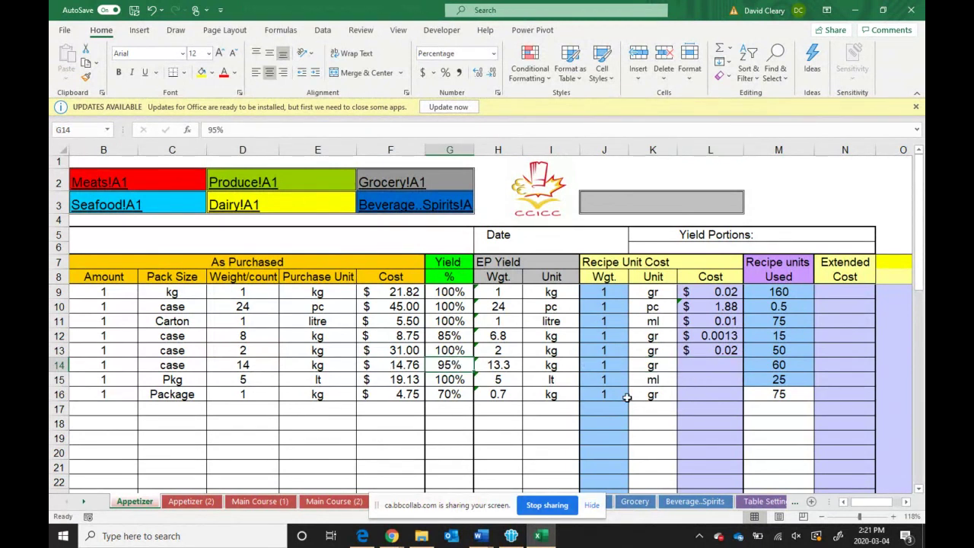
left_click(686, 367)
type("=")
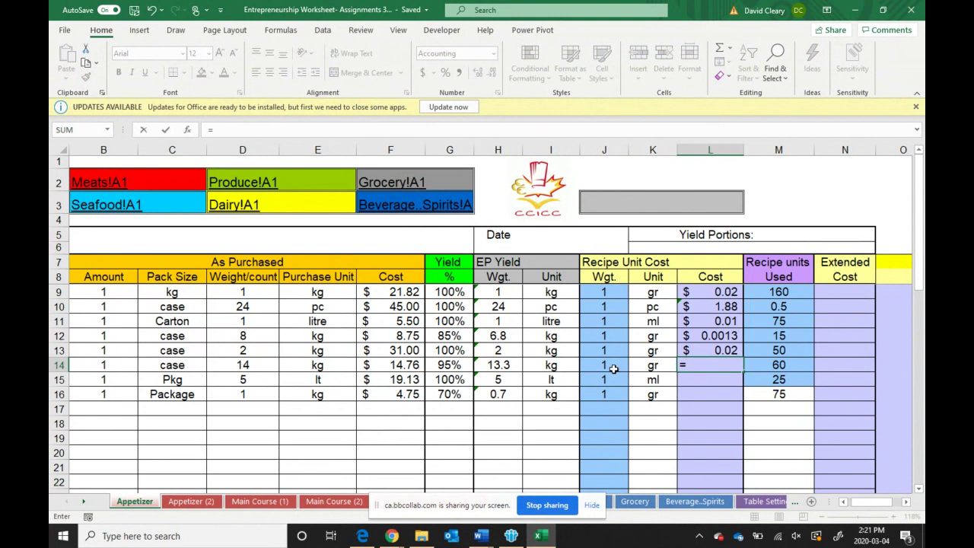
left_click(377, 367)
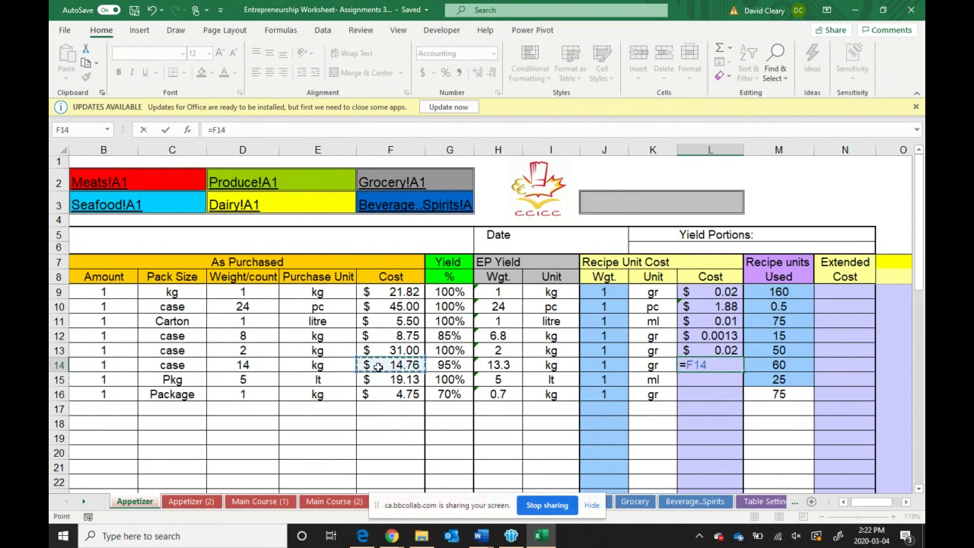
key("BackSpace")
key("BackSpace")
key("BackSpace")
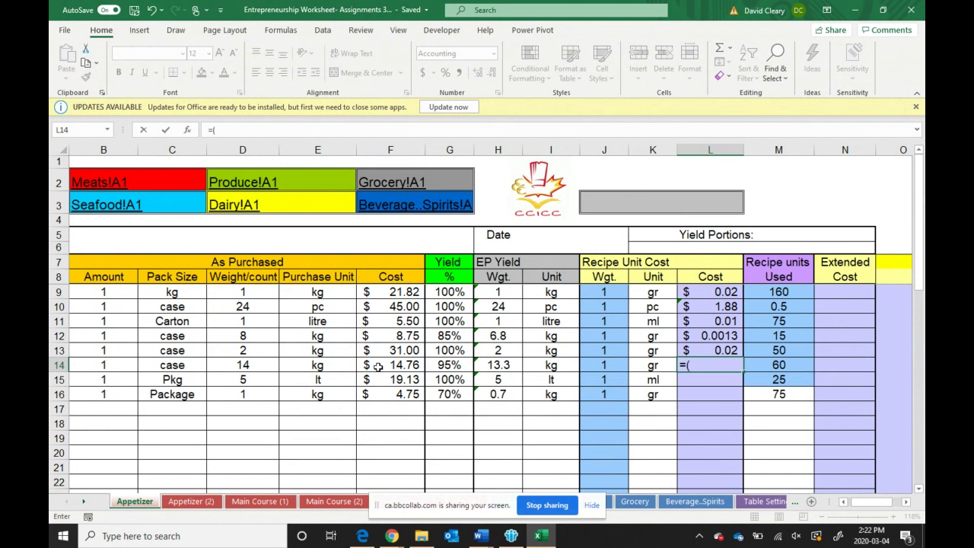
type("(")
left_click(397, 365)
type("/")
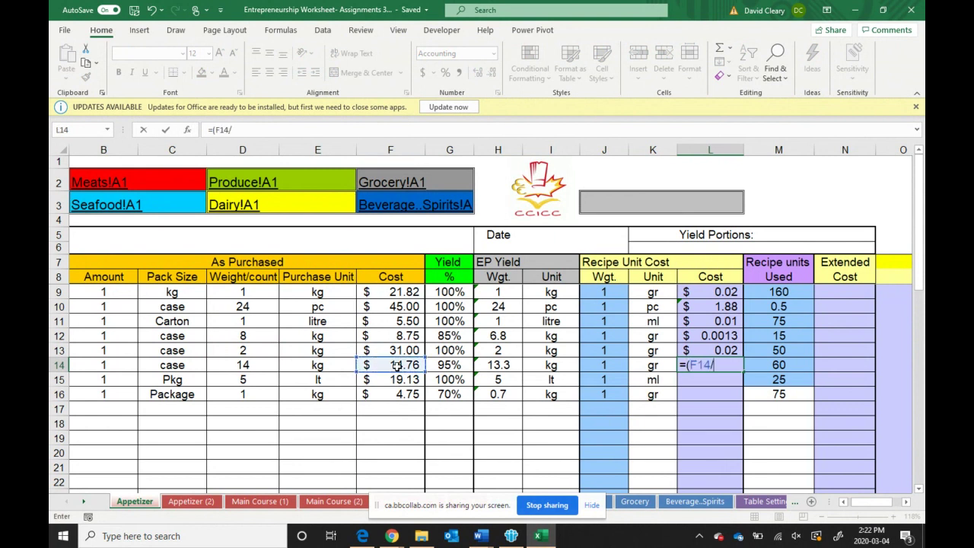
left_click(508, 367)
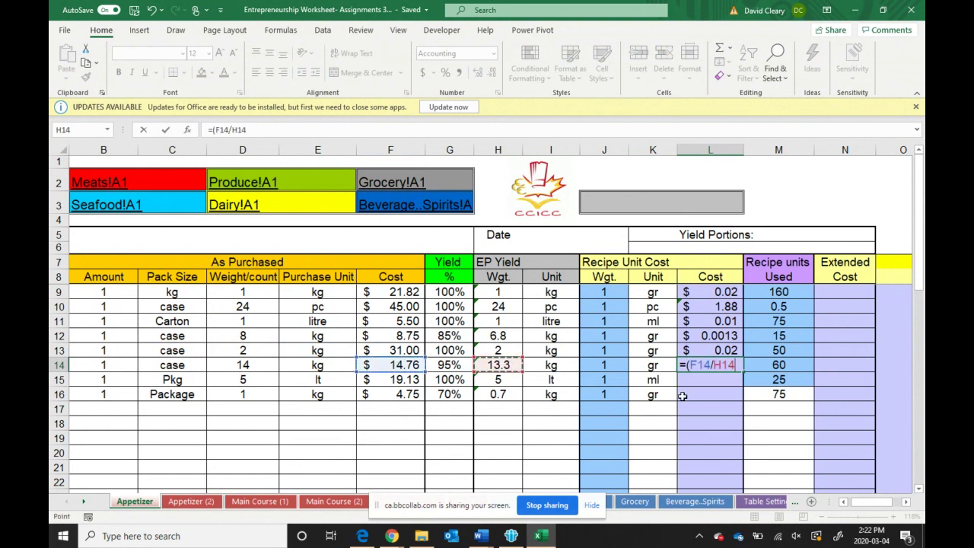
type(")/1000")
key("Return")
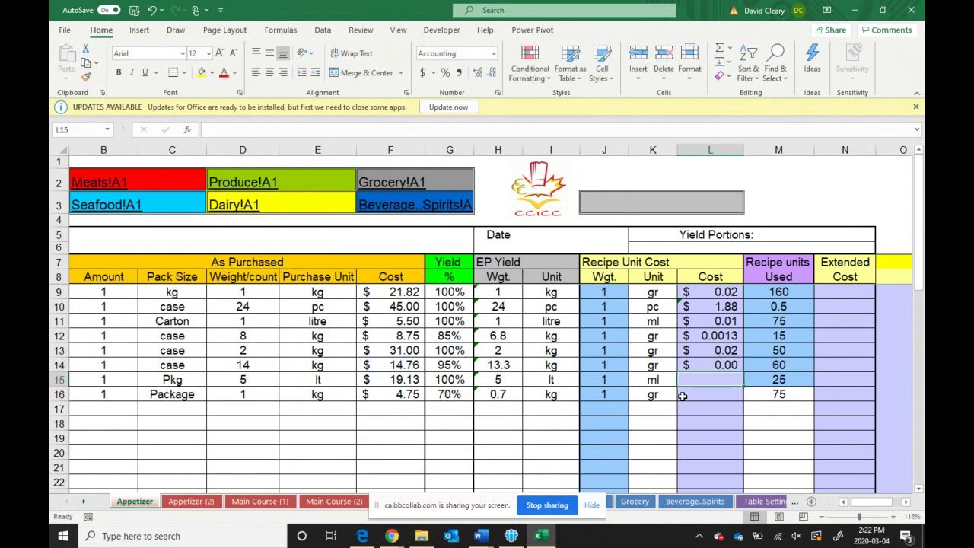
Format the recipe unit cost in L14 to show four decimal places
left_click(715, 365)
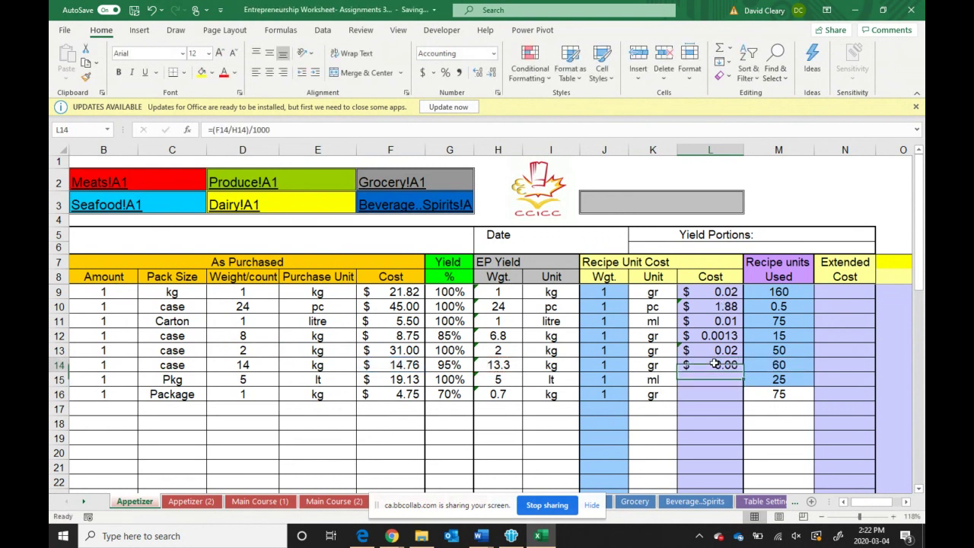
left_click(477, 75)
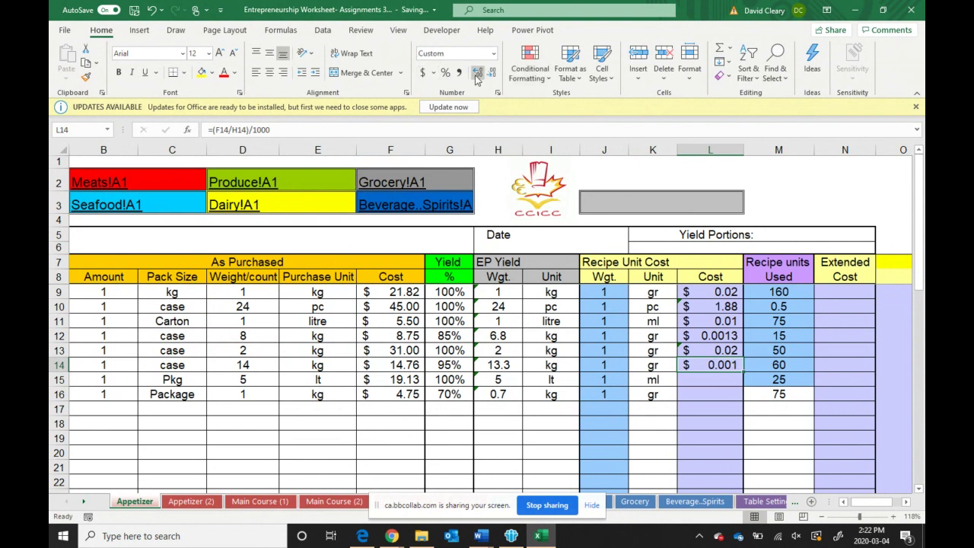
left_click(477, 75)
left_click(690, 390)
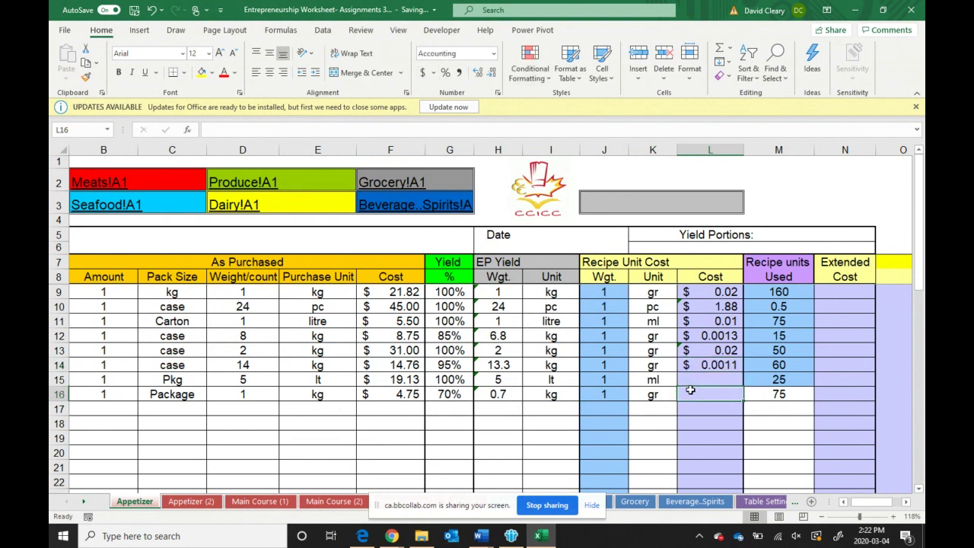
Calculate the row 15 ingredient's recipe unit cost per millilitre in L15 with the formula =(F15/H15)/1000
left_click(698, 382)
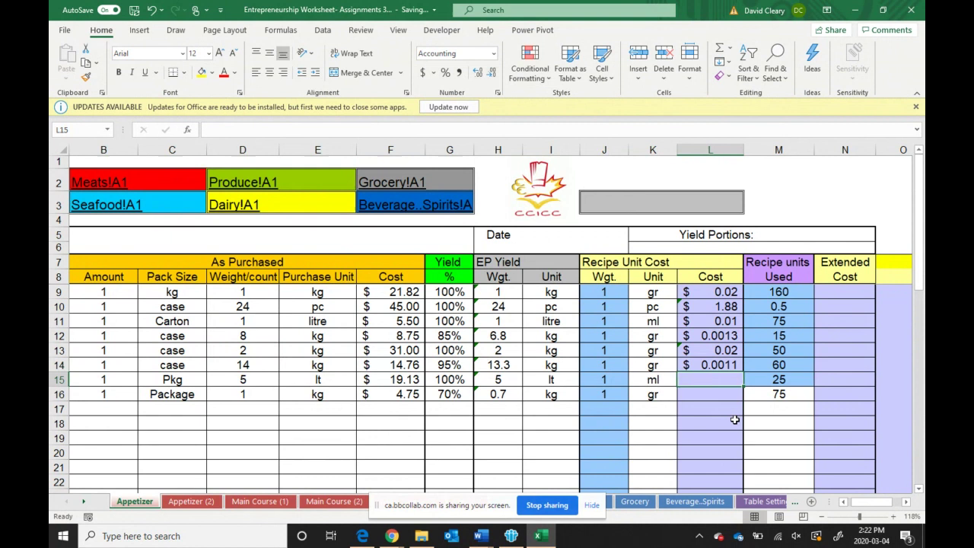
type("=")
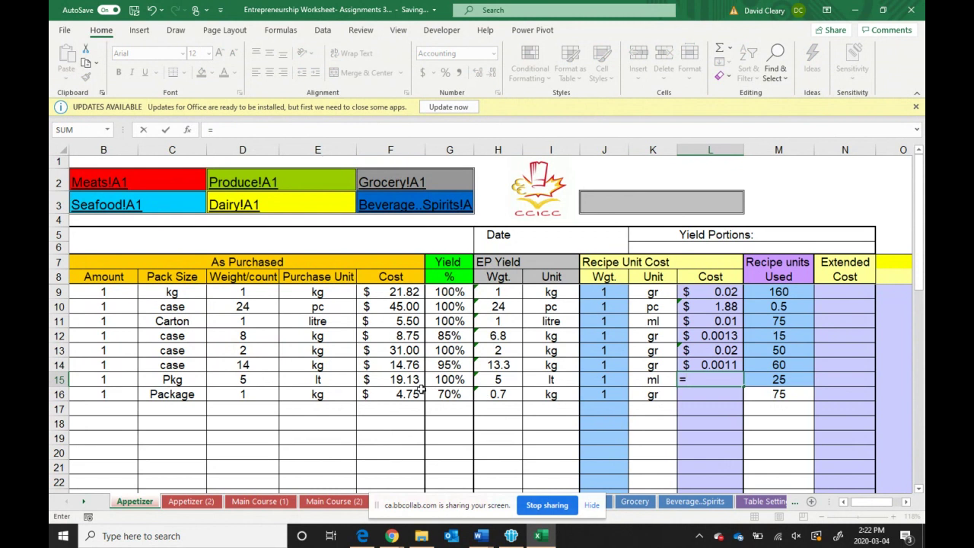
left_click(401, 379)
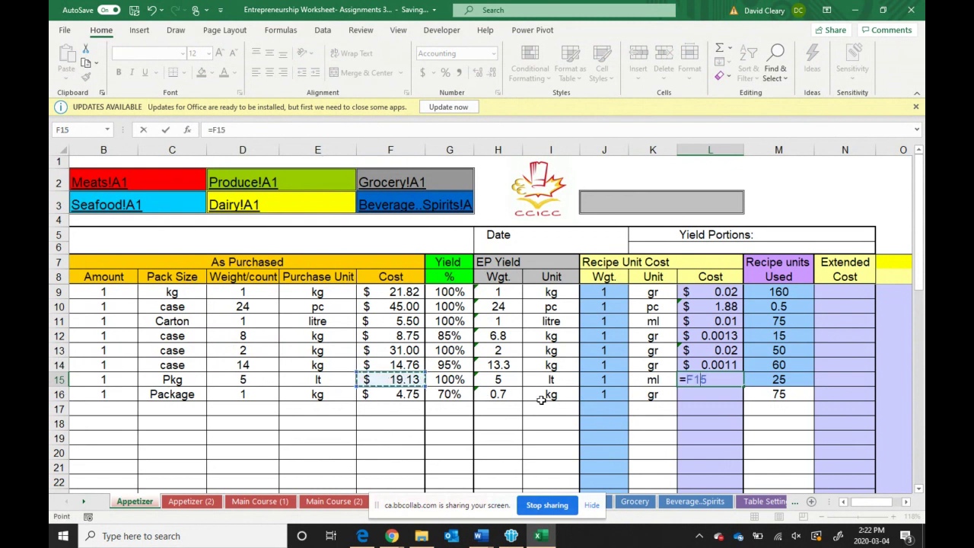
key("BackSpace")
key("BackSpace")
key("BackSpace")
type("(")
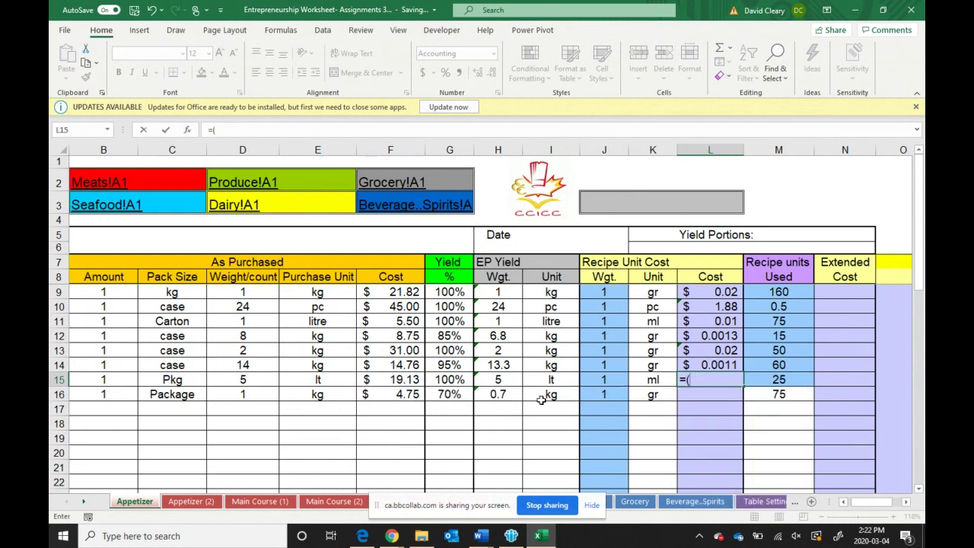
left_click(393, 379)
type("/")
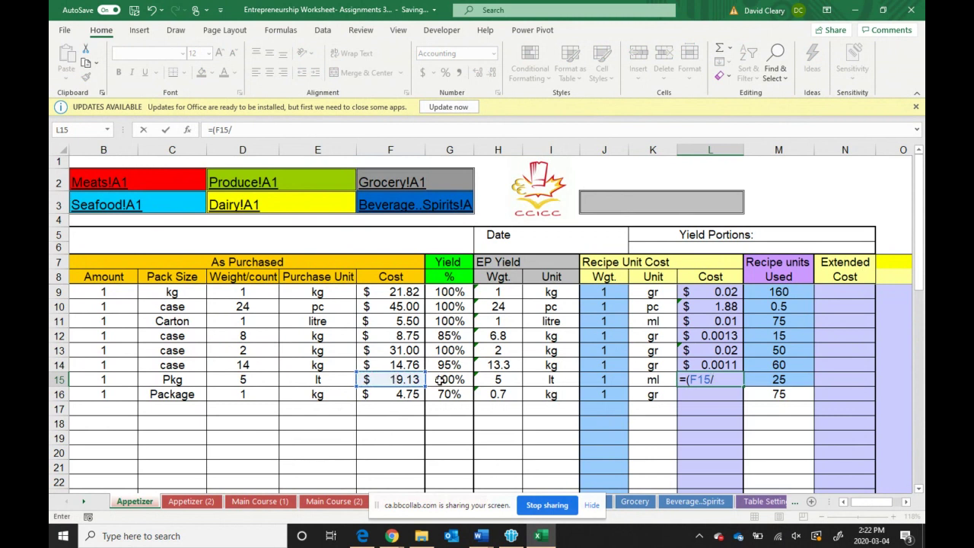
left_click(499, 379)
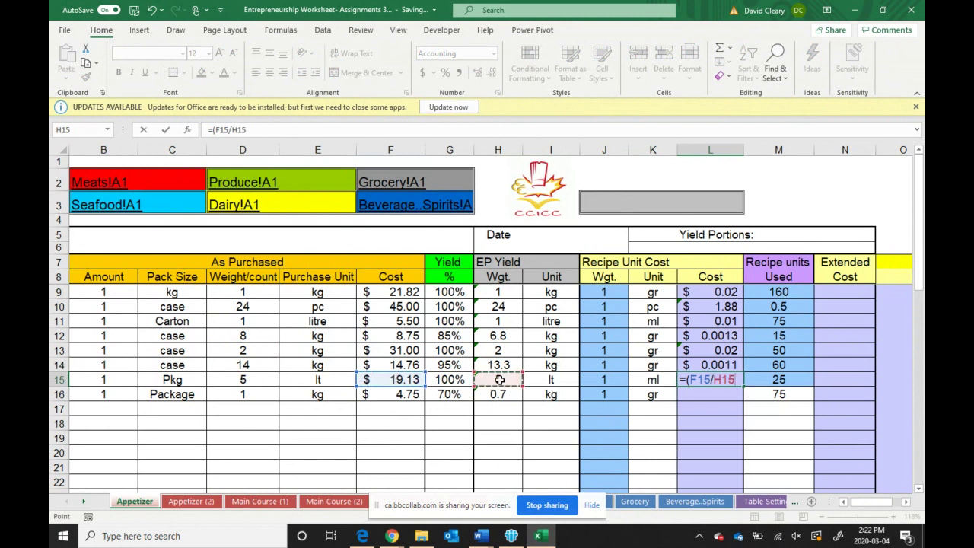
type(")/1000")
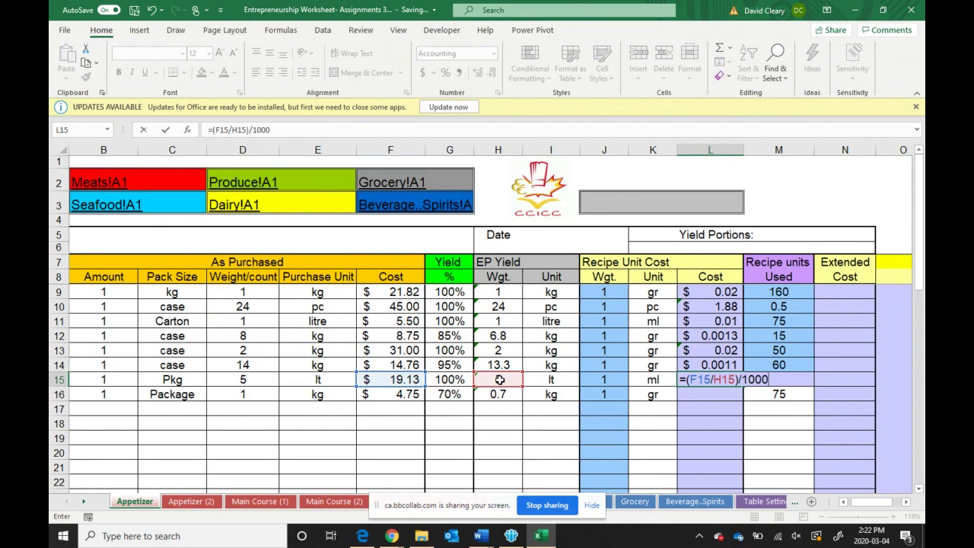
key("Return")
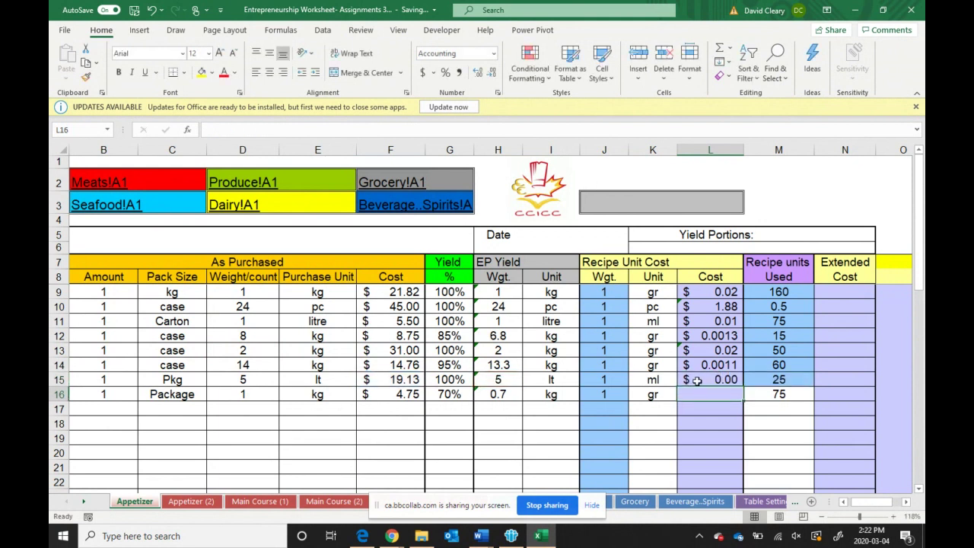
Format the recipe unit cost in L15 to show four decimal places
left_click(698, 379)
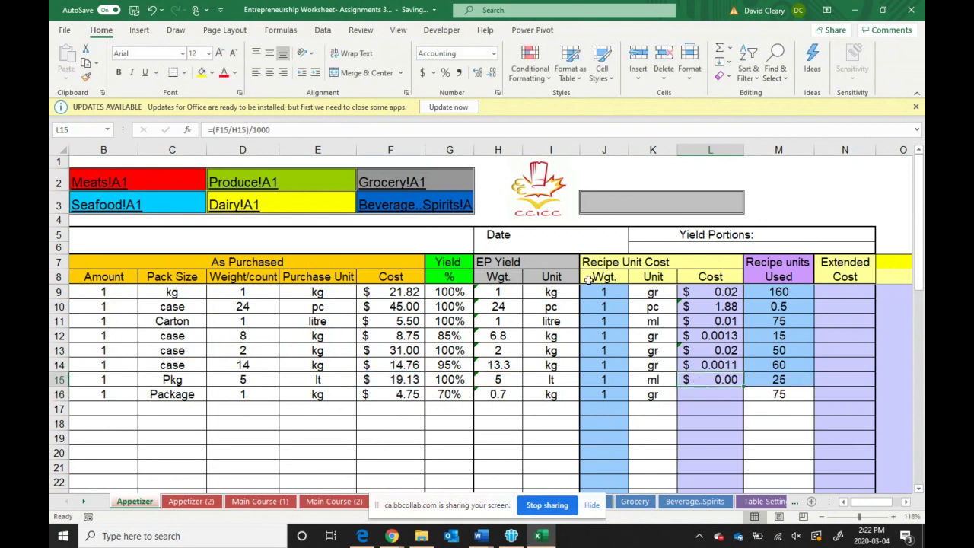
left_click(478, 72)
left_click(478, 72)
Calculate the row 16 ingredient's recipe unit cost per gram in L16 with =(F16/H16)/1000 and show it to three decimal places
left_click(711, 394)
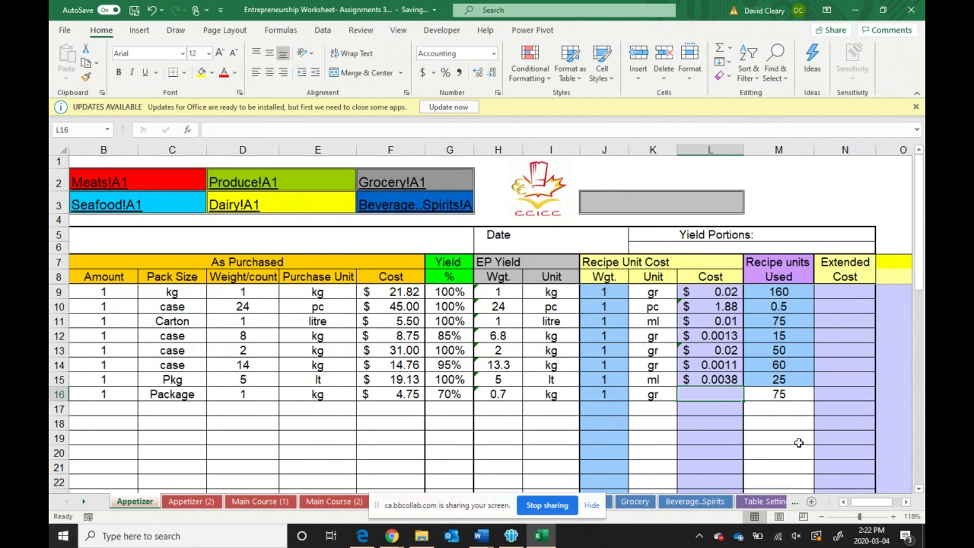
type("=")
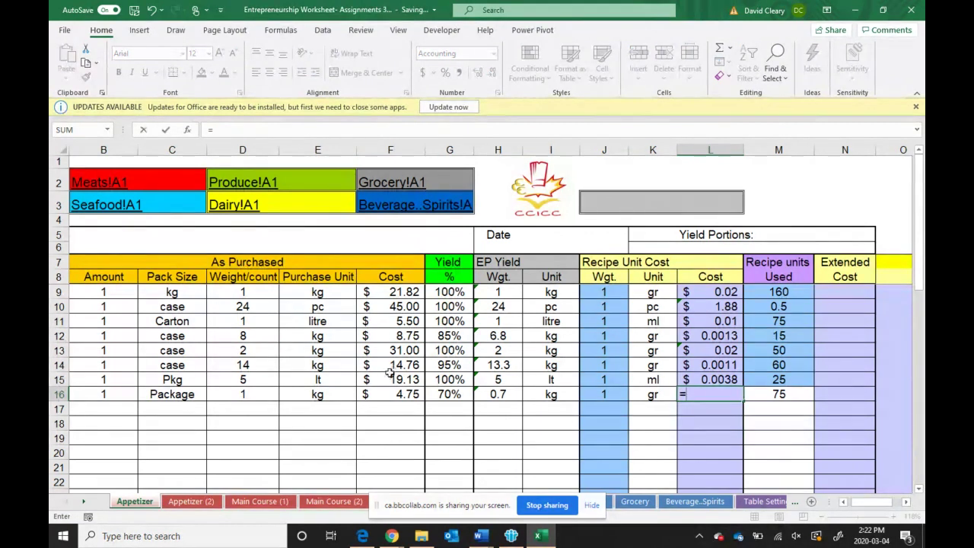
left_click(387, 397)
key("BackSpace")
key("BackSpace")
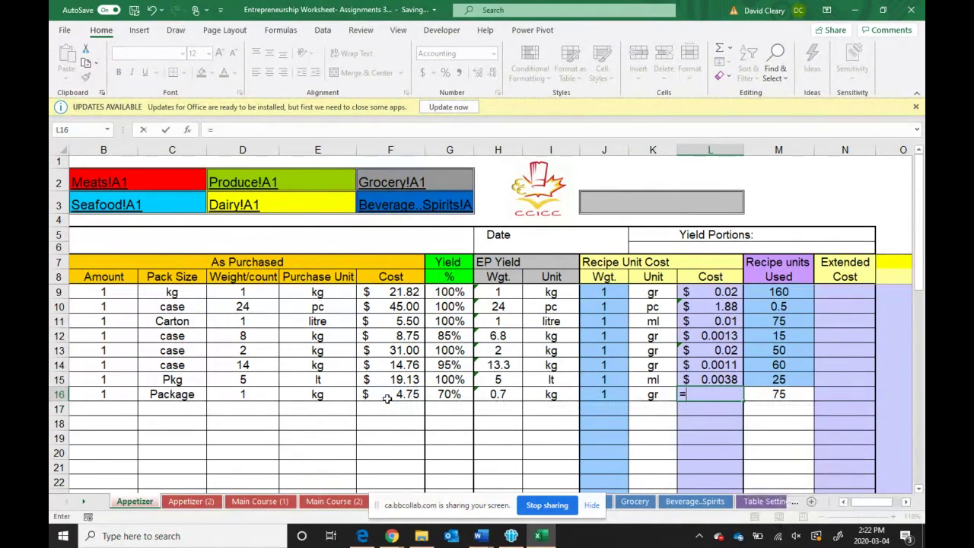
type("(")
left_click(387, 399)
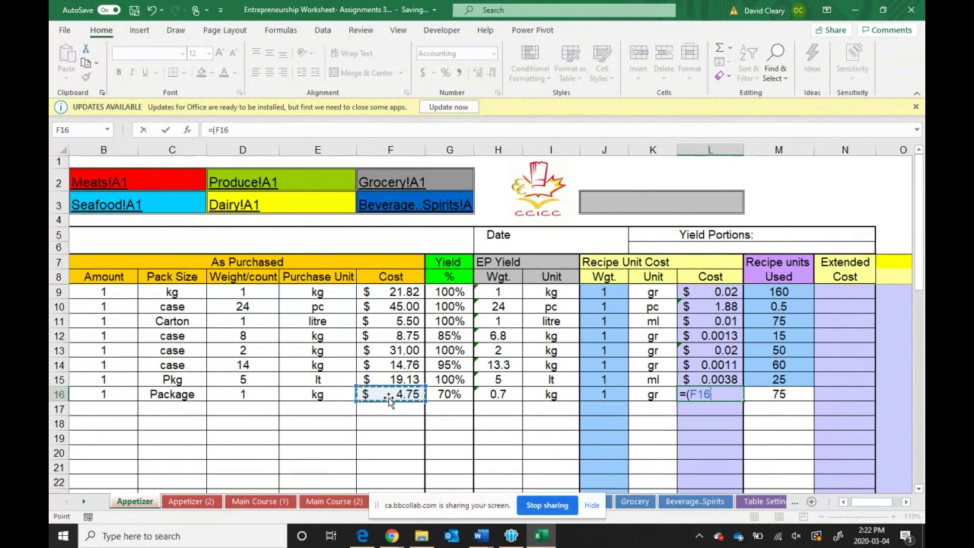
type("/")
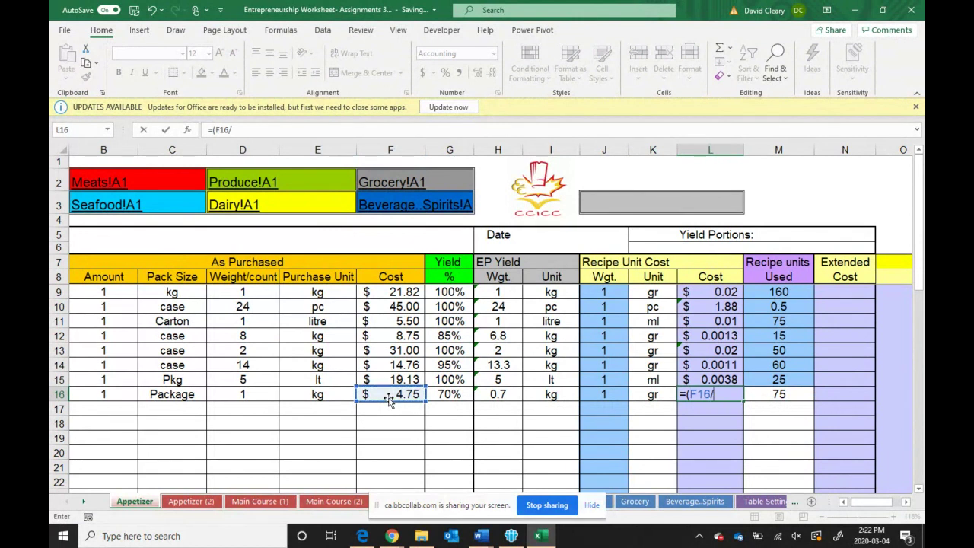
left_click(505, 394)
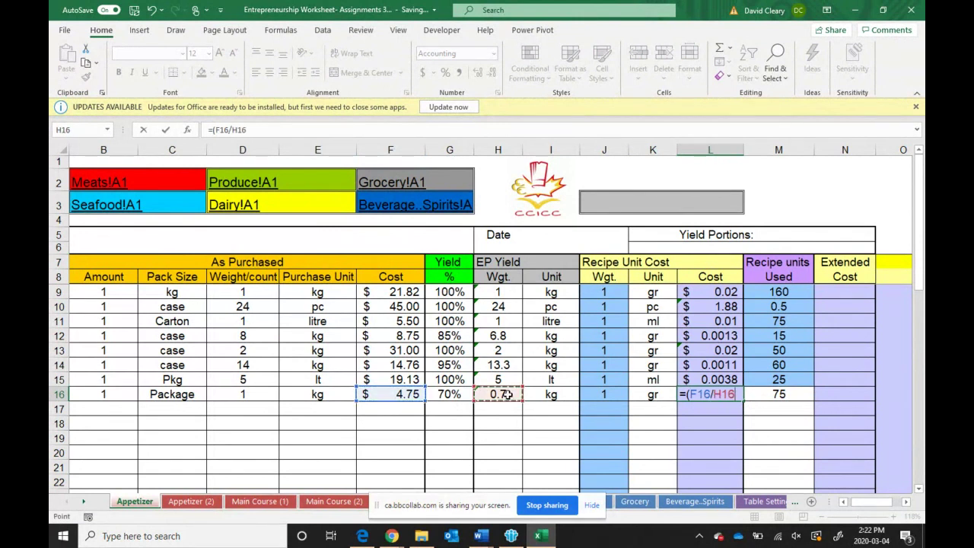
type(")/")
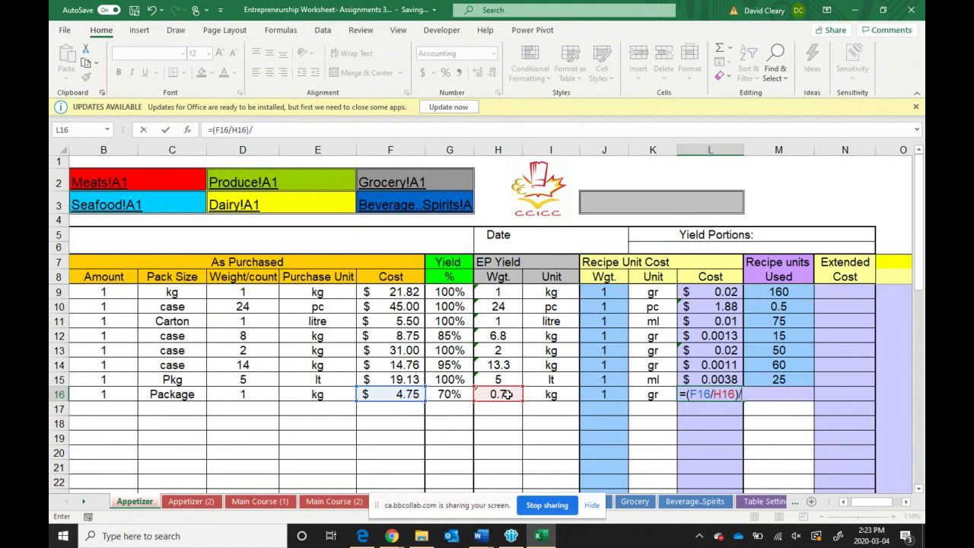
type("1000")
key("Return")
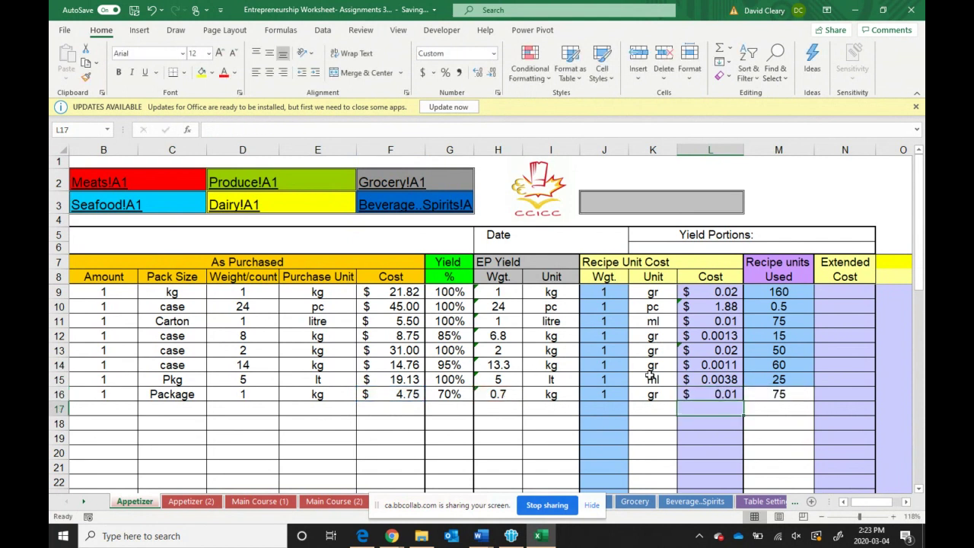
left_click(685, 394)
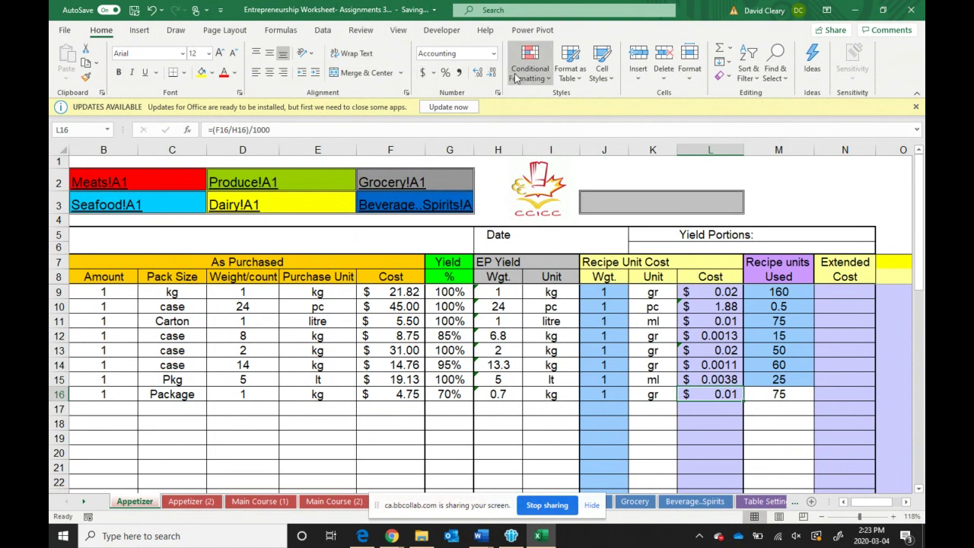
left_click(477, 72)
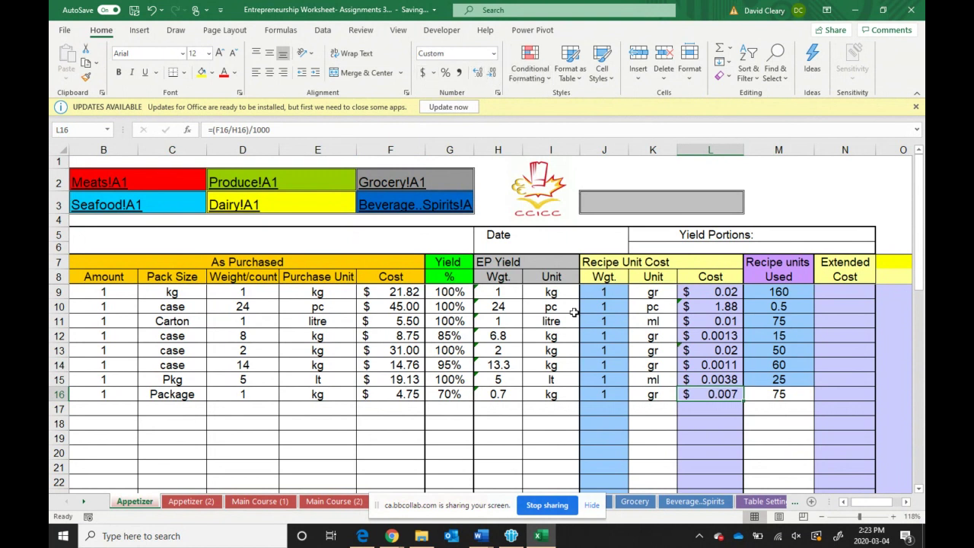
Review the recipe unit costs and the recipe units used for the ingredients in rows 9 to 16
left_click_drag(709, 289, 602, 398)
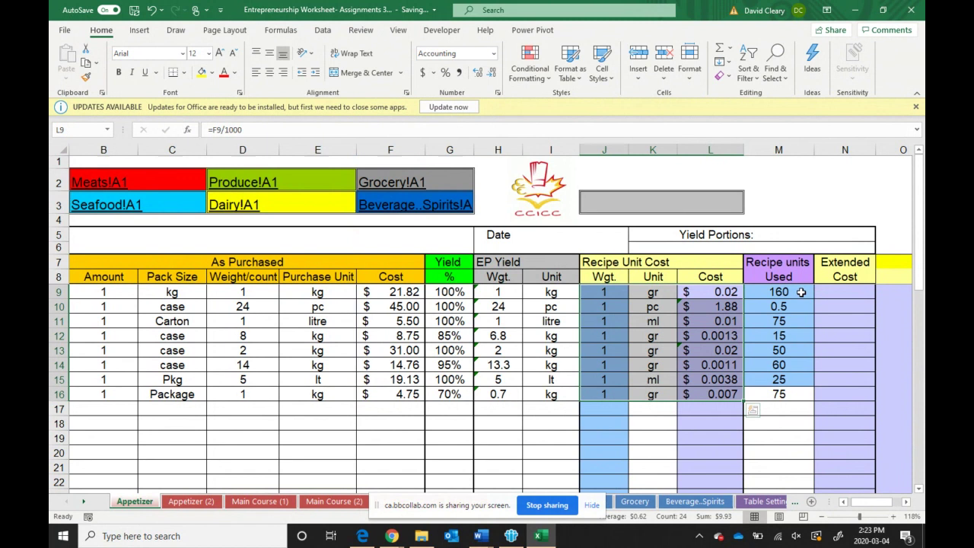
left_click_drag(801, 292, 786, 398)
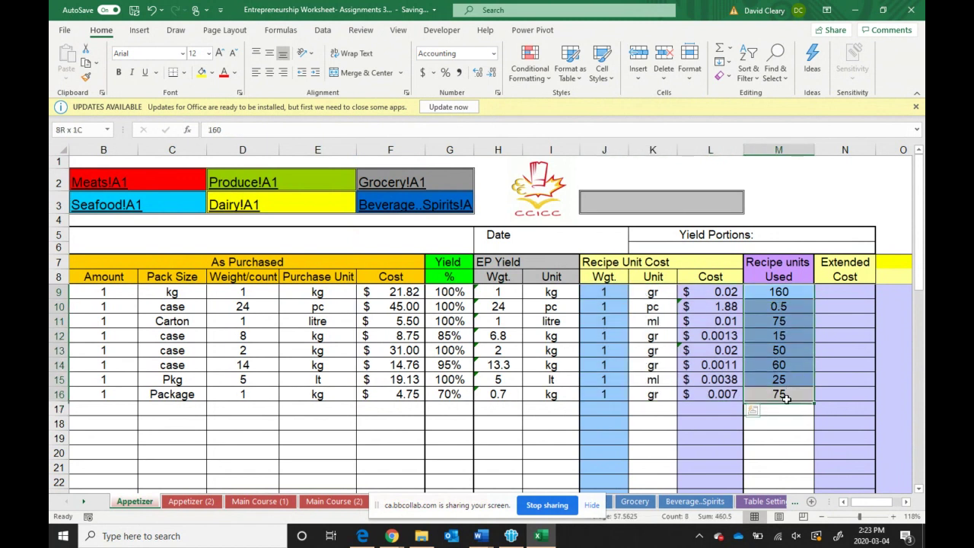
left_click(849, 338)
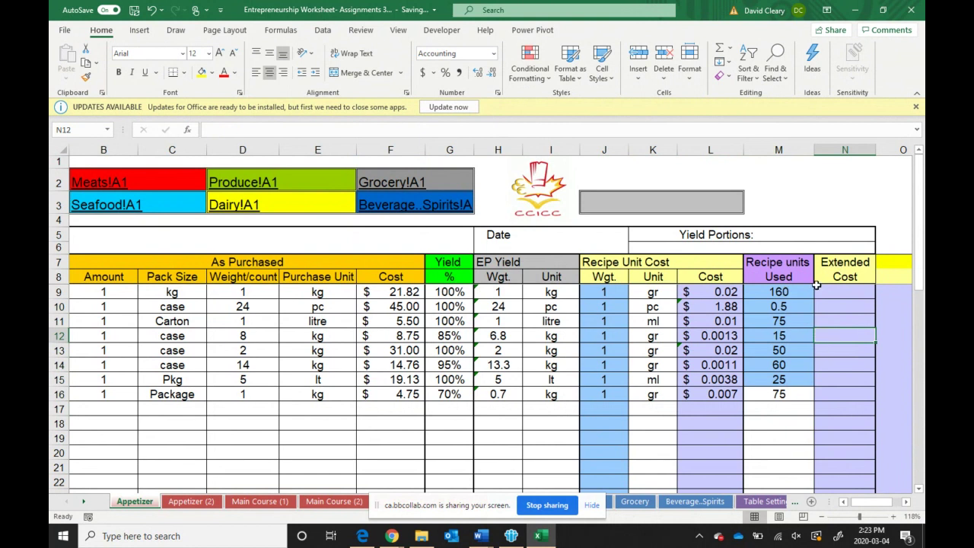
left_click_drag(772, 262, 765, 393)
left_click(772, 276)
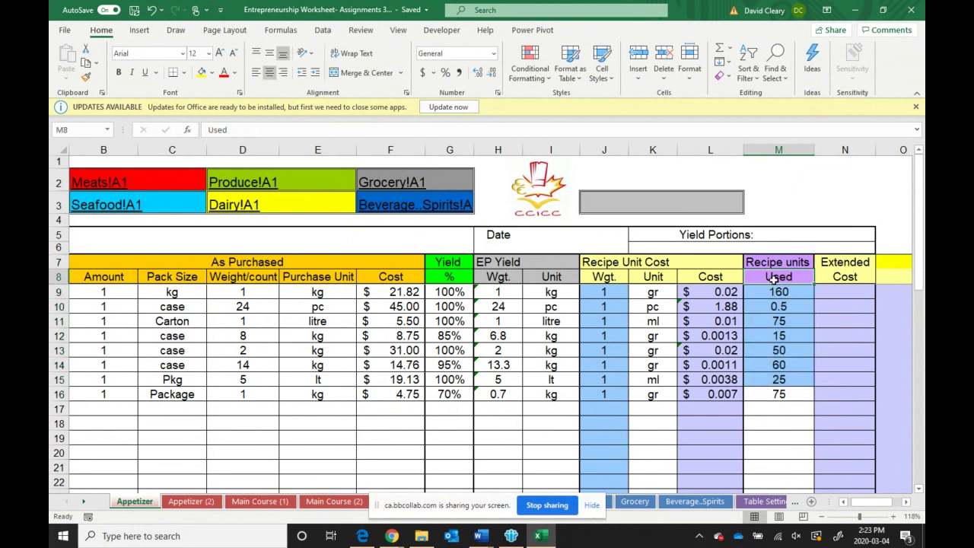
left_click(771, 296)
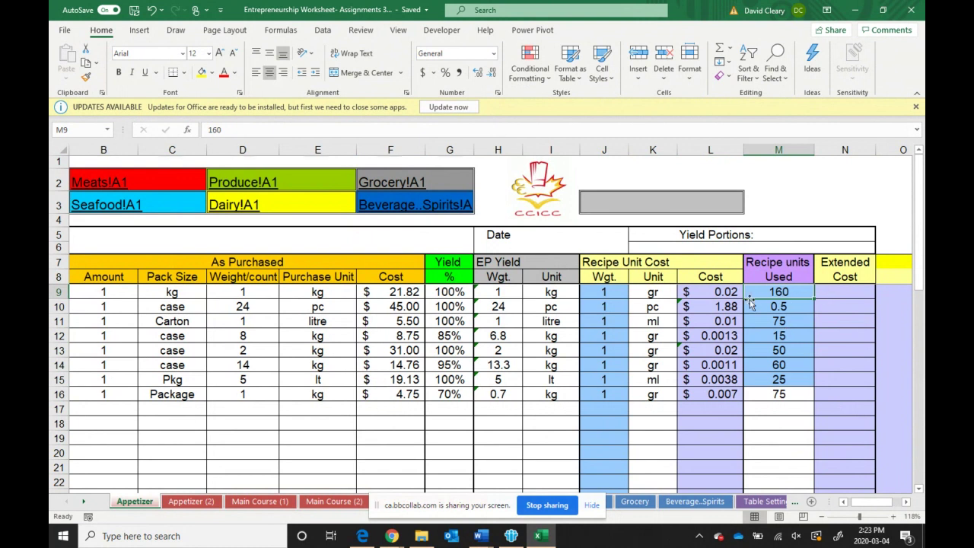
scroll(749, 301, "left", 2)
scroll(749, 301, "left", 1)
scroll(749, 301, "right", 3)
Calculate the row 9 ingredient's extended cost in N9 with the formula =M9*L9
left_click(837, 292)
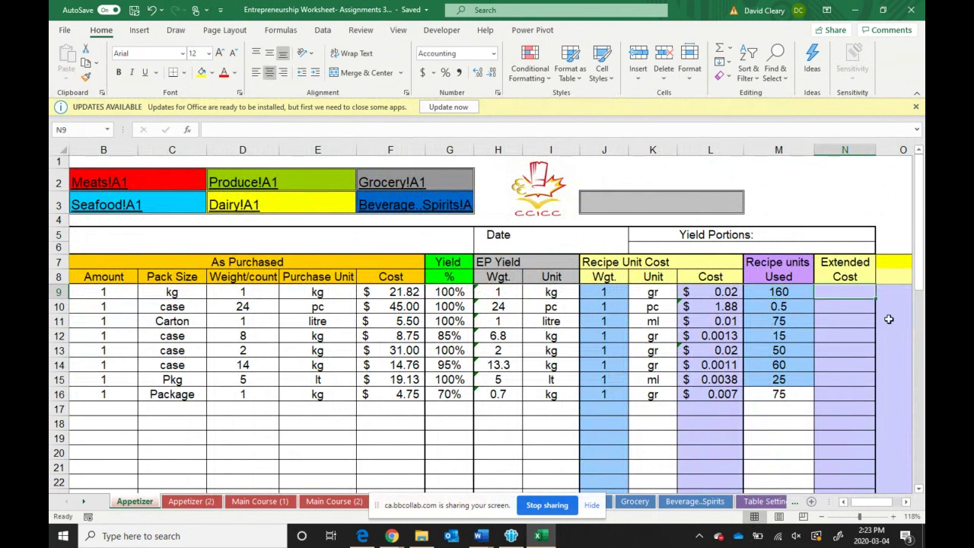
type("=")
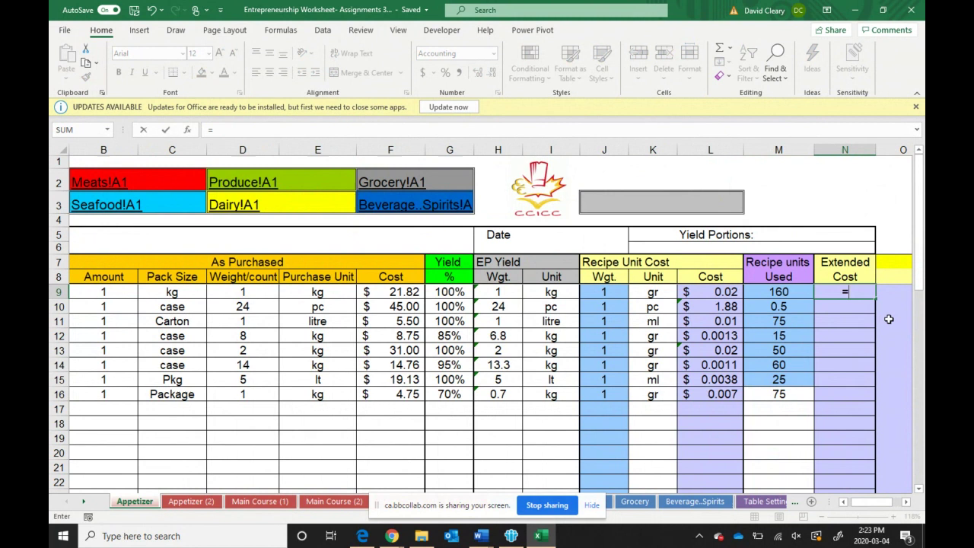
left_click(791, 290)
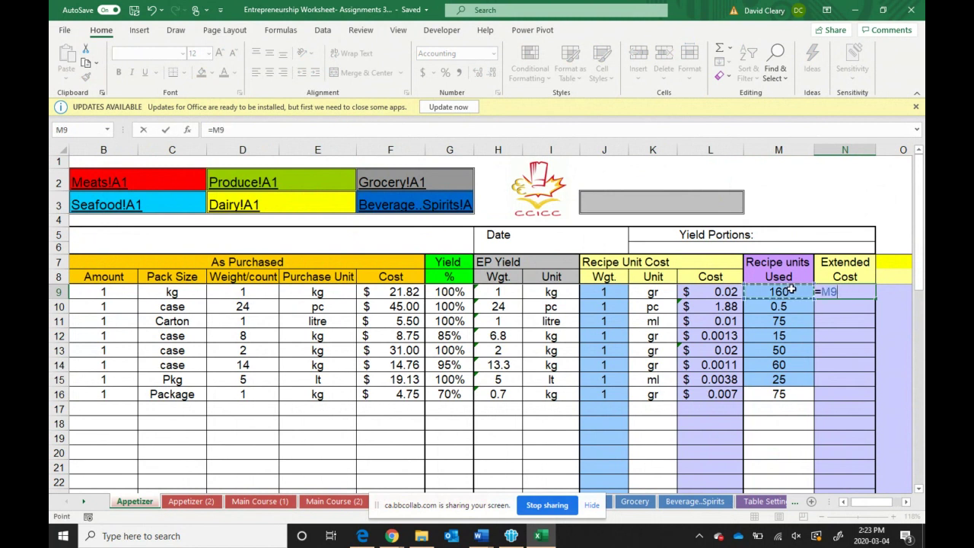
type("*")
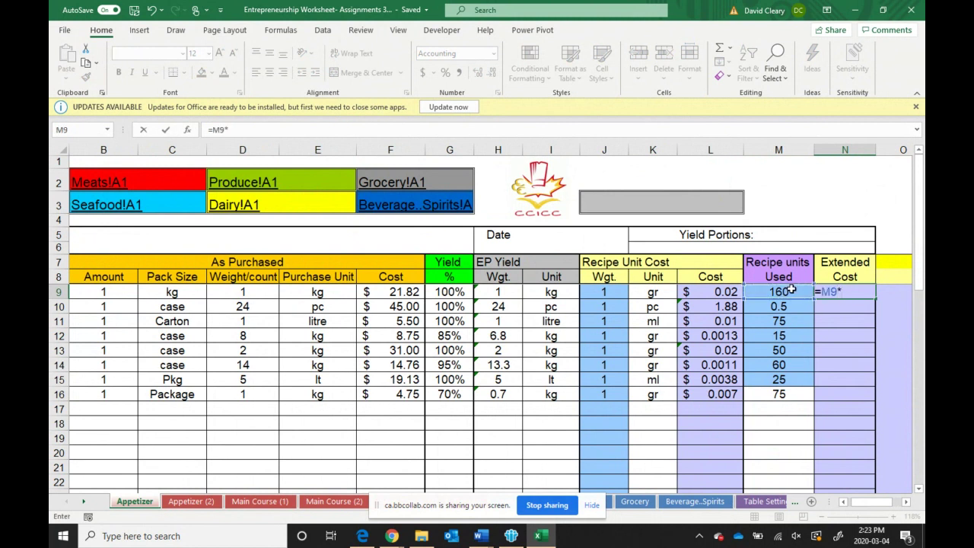
left_click(711, 293)
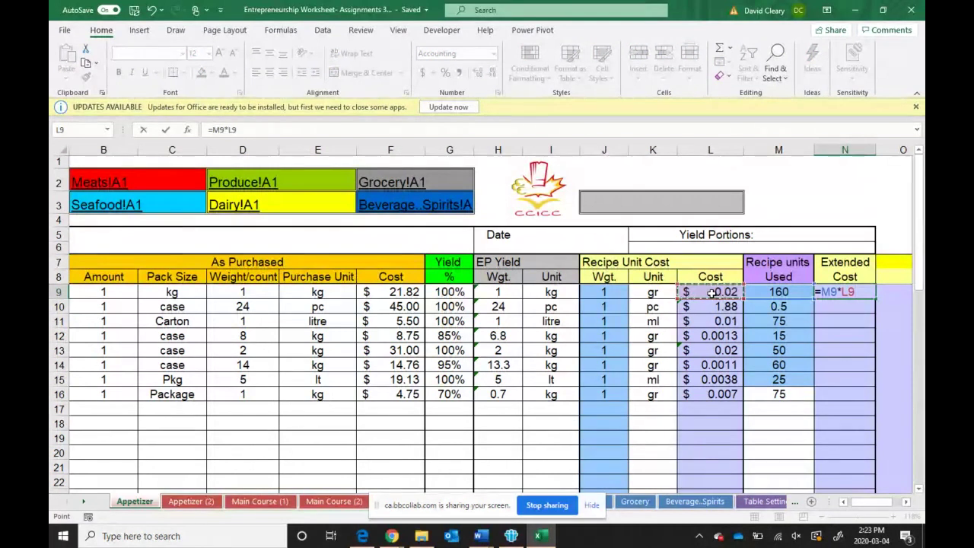
key("Return")
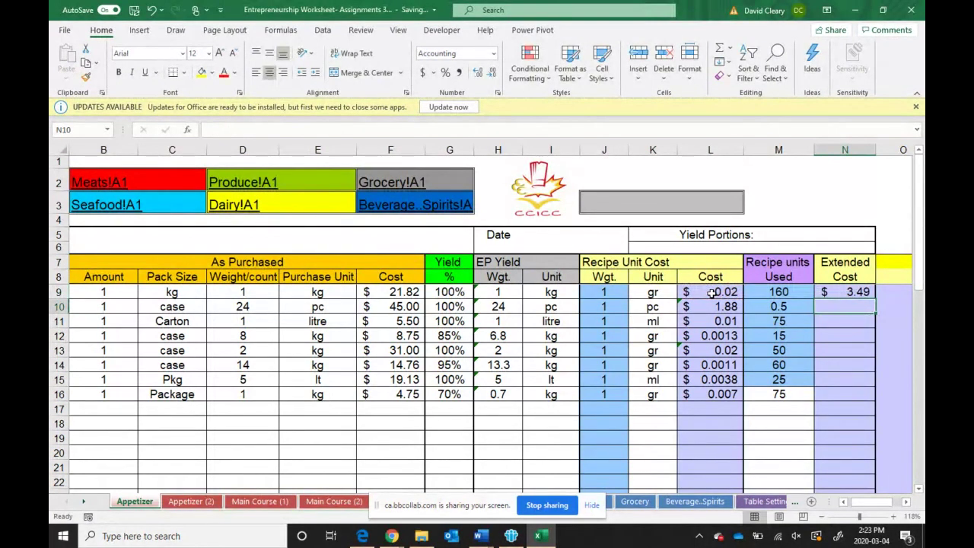
left_click(859, 294)
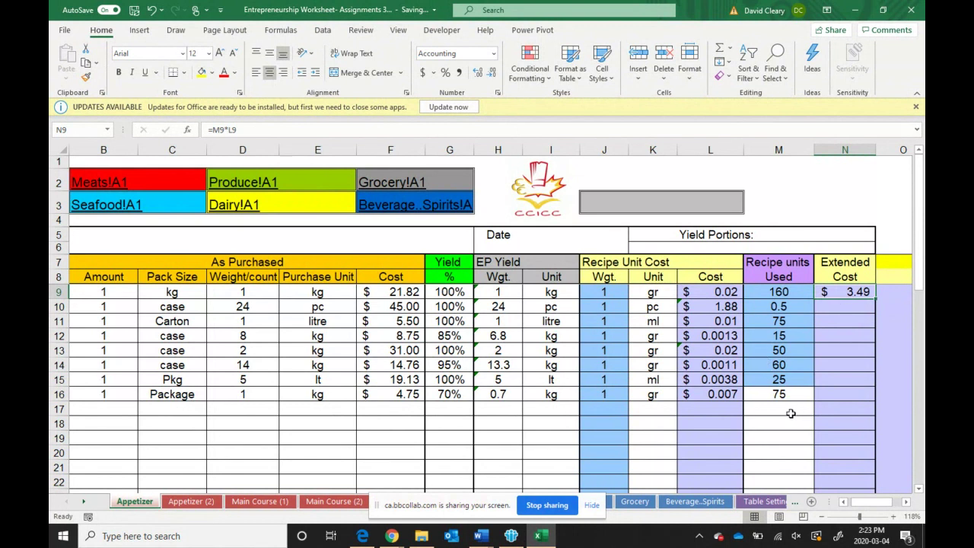
Calculate the row 10 ingredient's extended cost in N10 with the formula =M10*L10
left_click(844, 309)
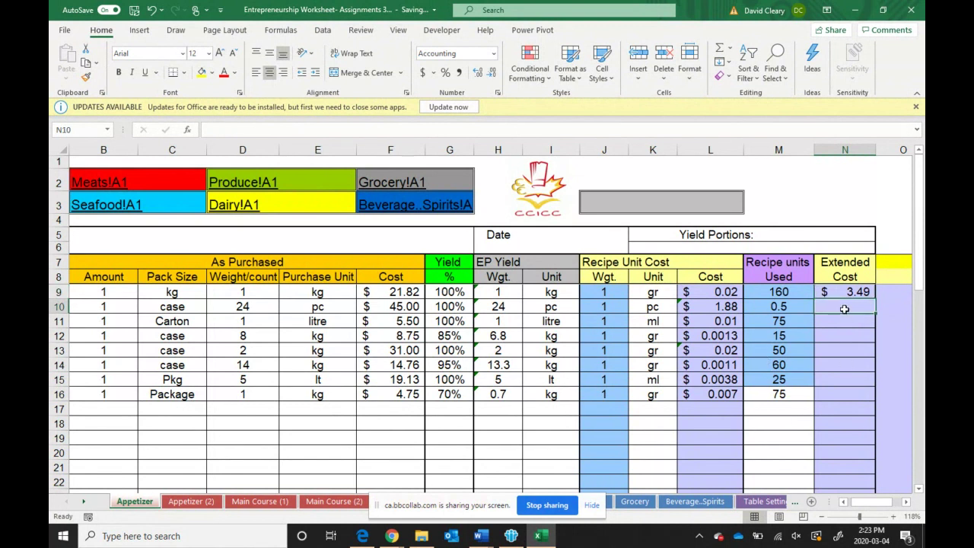
type("=")
left_click(770, 312)
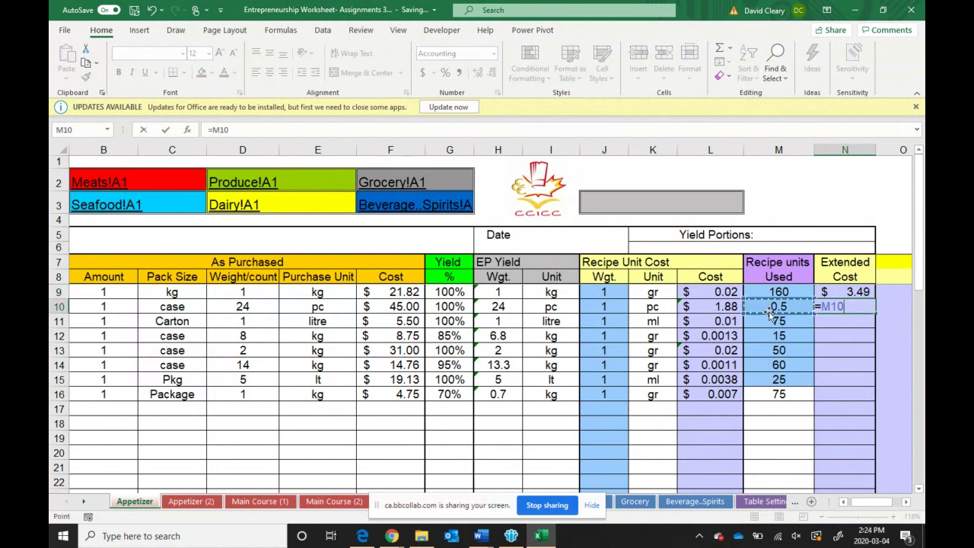
type("*")
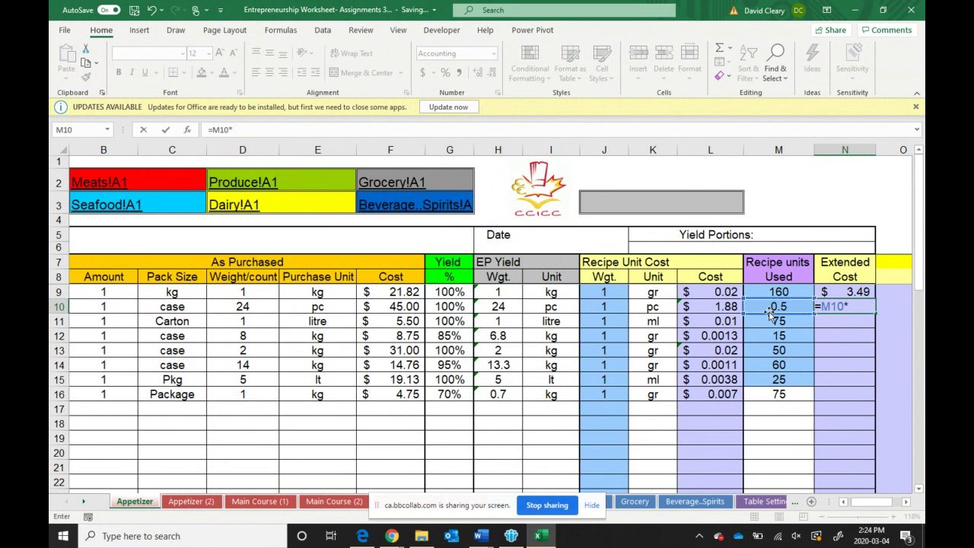
left_click(704, 307)
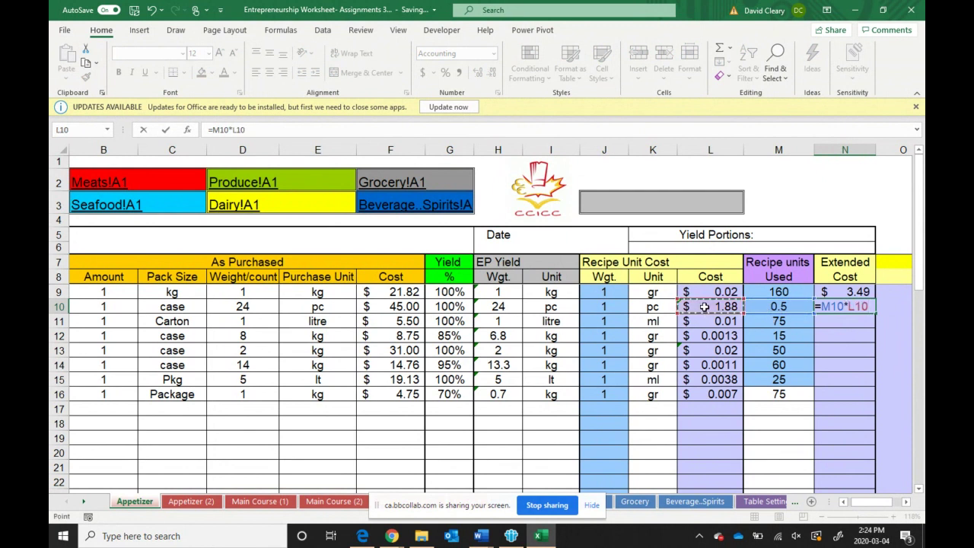
key("Return")
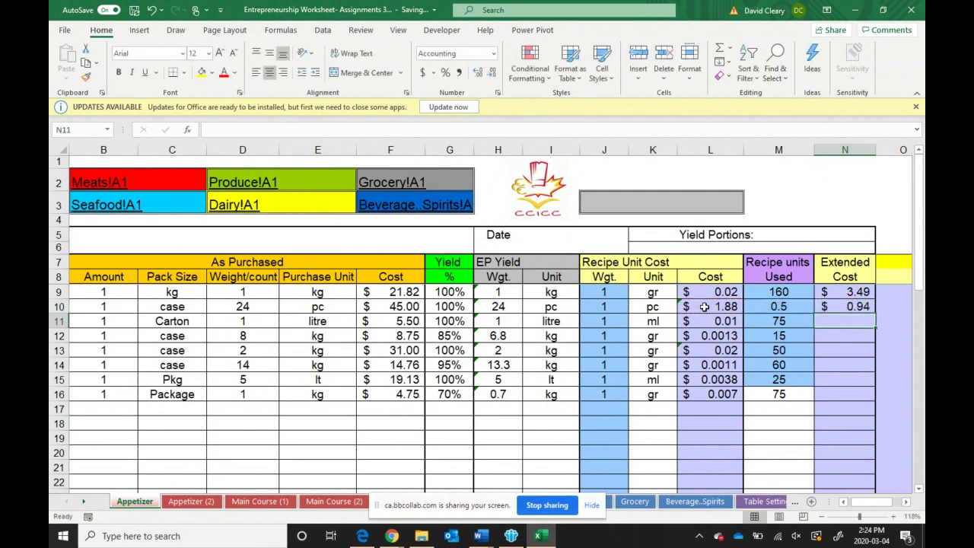
Fill the extended cost formula from N10 down through N16 for the remaining ingredients
left_click(869, 307)
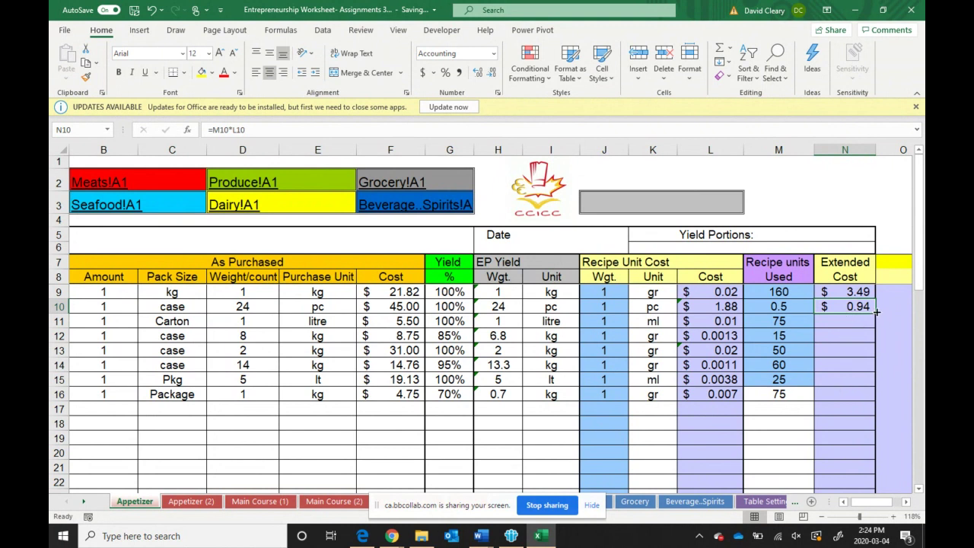
left_click_drag(876, 311, 859, 400)
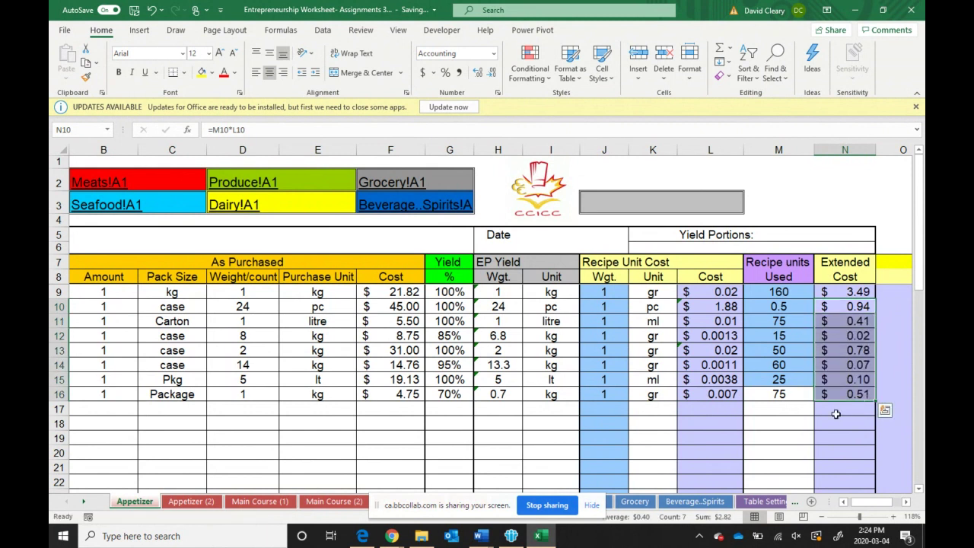
left_click(834, 418)
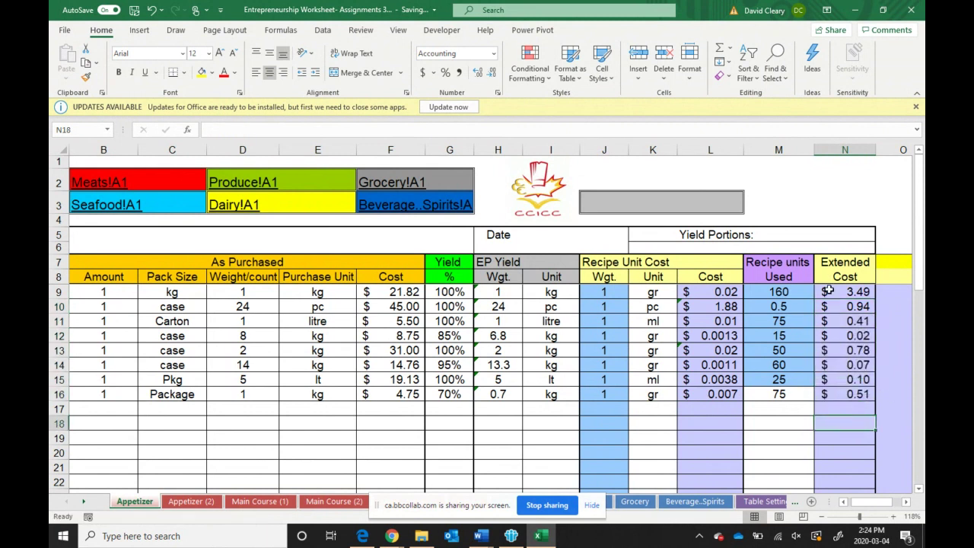
Calculate the recipe's Sub Total in N25 by summing the extended costs with =SUM(N9:N16)
left_click_drag(828, 291, 829, 394)
left_click(825, 448)
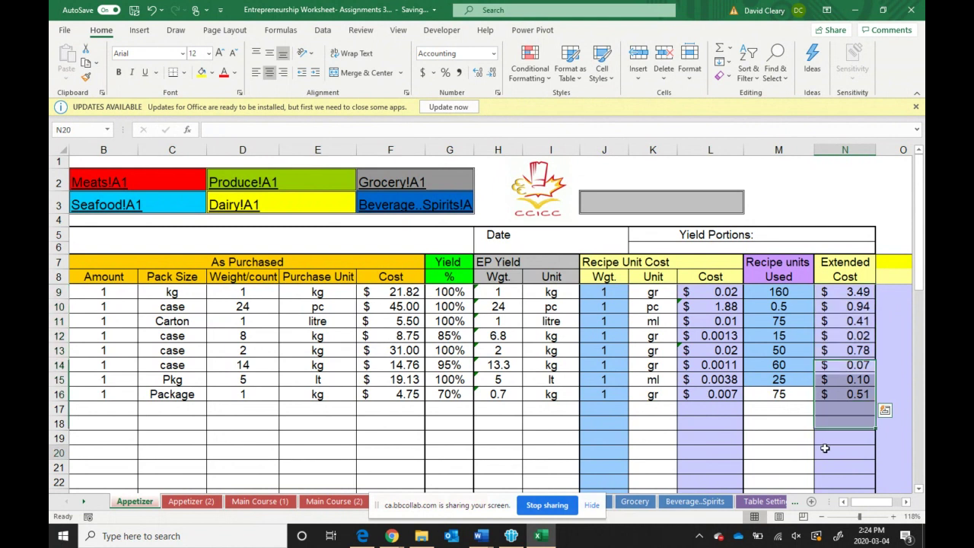
scroll(824, 448, "down", 2)
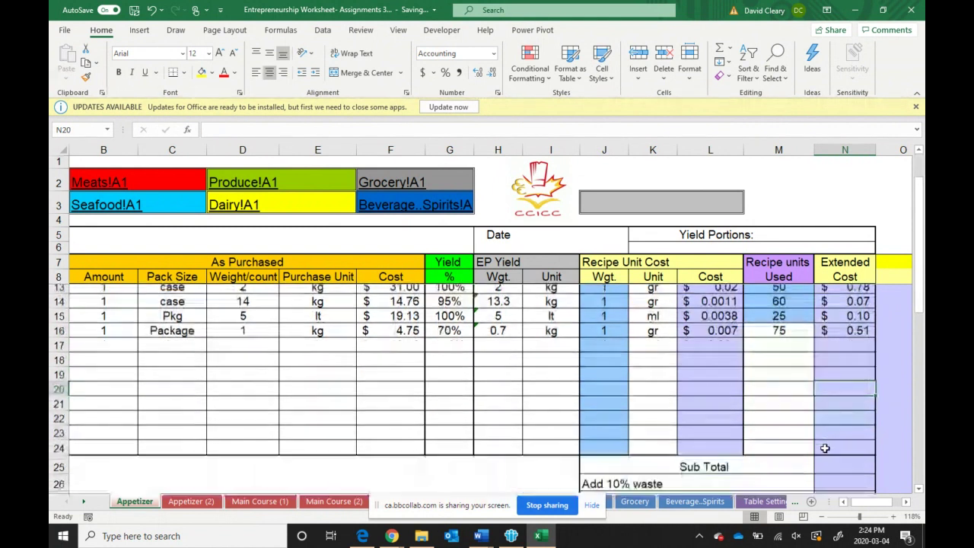
left_click(824, 450)
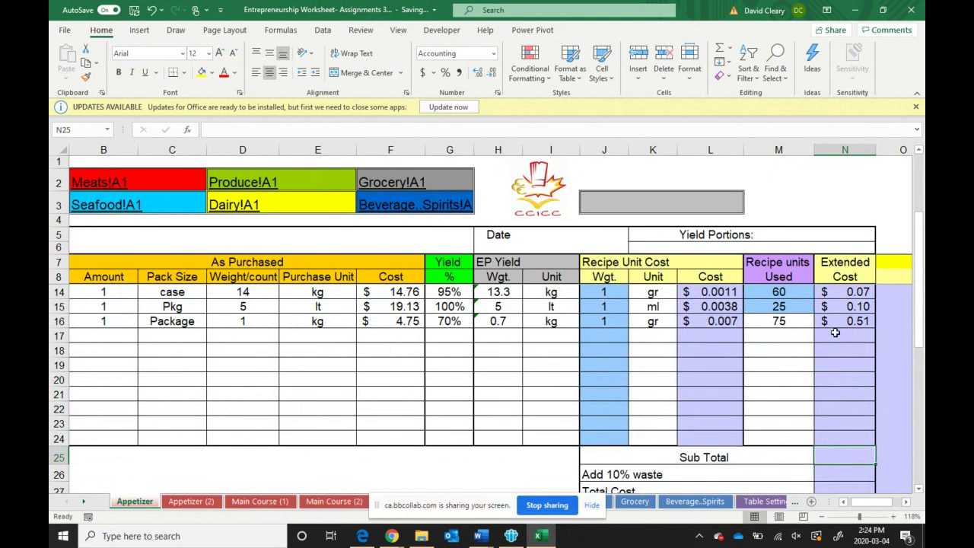
type("=sum(")
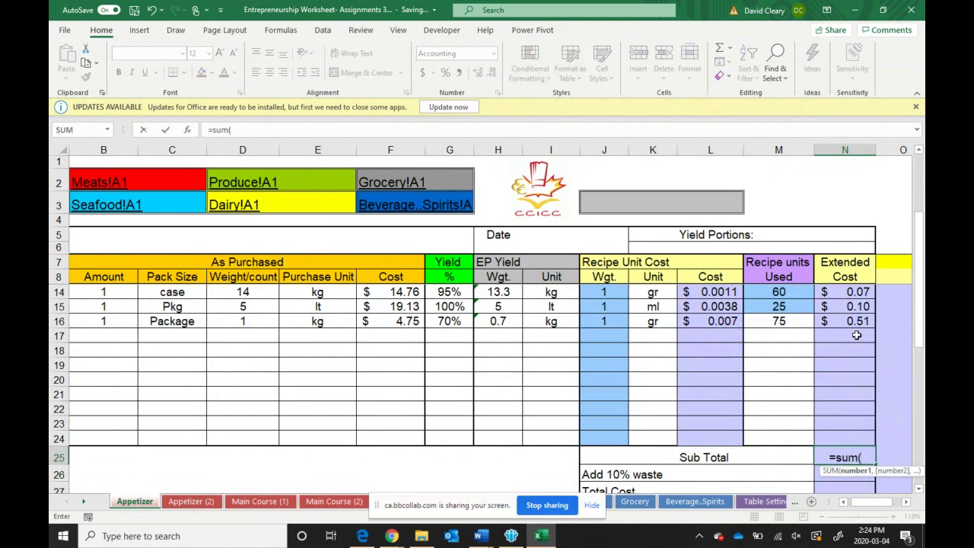
scroll(861, 297, "up", 2)
left_click_drag(859, 294, 850, 390)
type(")")
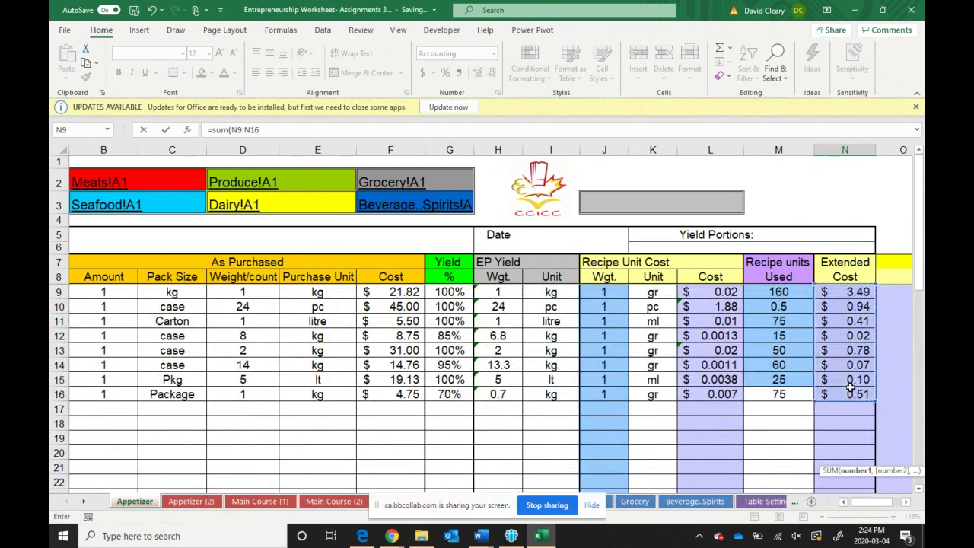
key("Return")
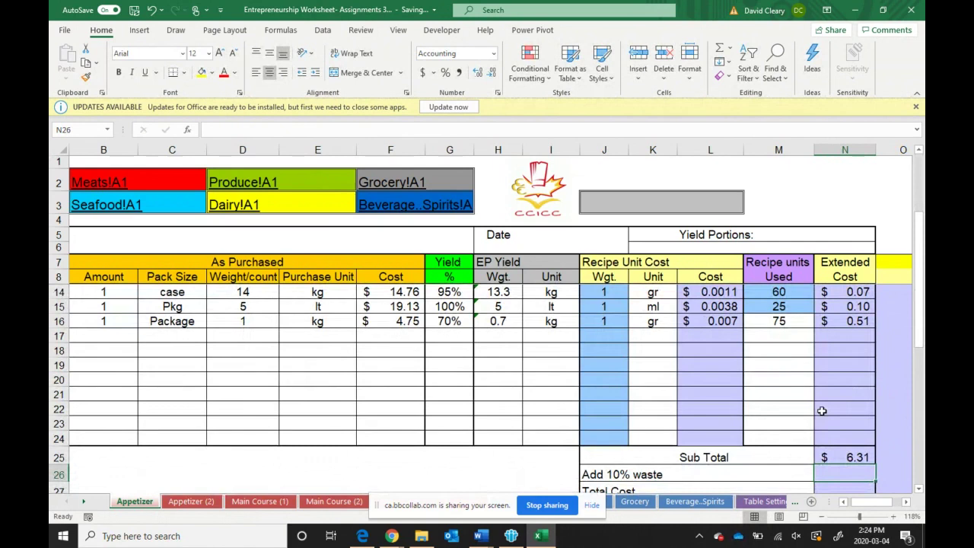
Review the ingredients listed in rows 9 to 16 and the Sub Total formula in N25
scroll(821, 410, "up", 2)
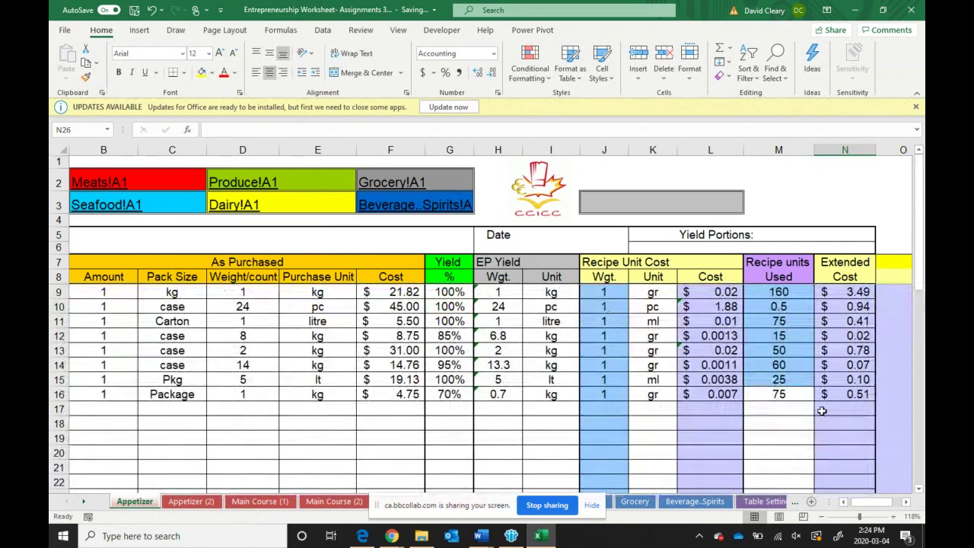
scroll(821, 411, "left", 2)
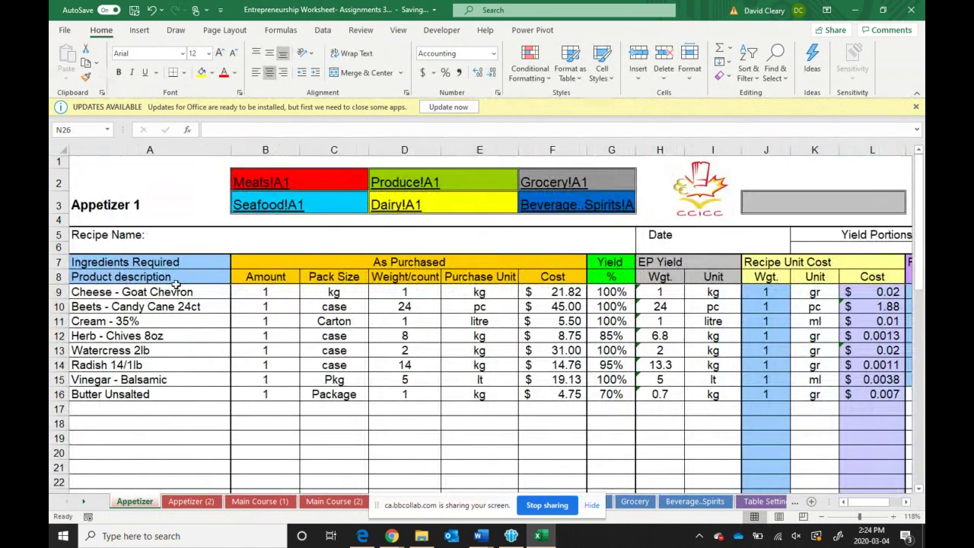
left_click_drag(176, 289, 133, 430)
double_click(173, 291)
left_click(201, 415)
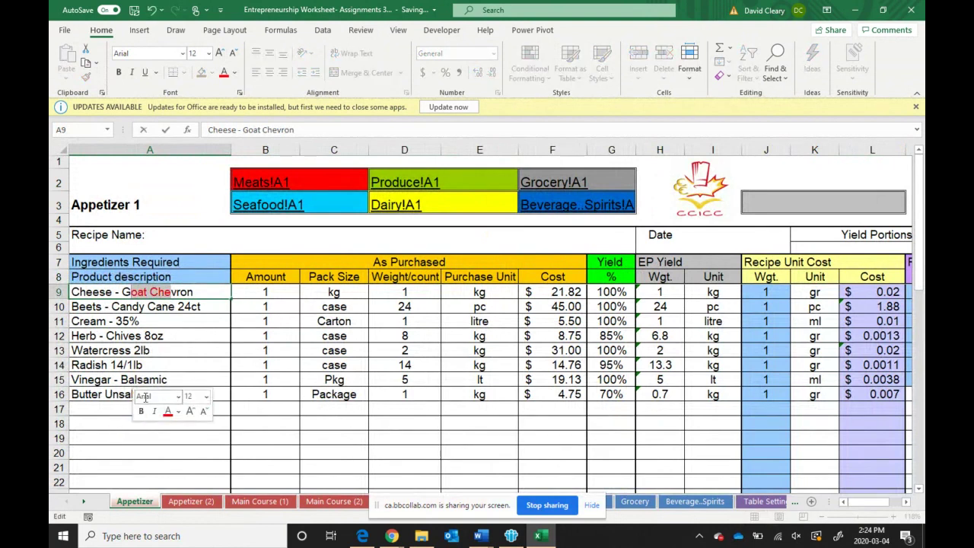
key("ctrl+z")
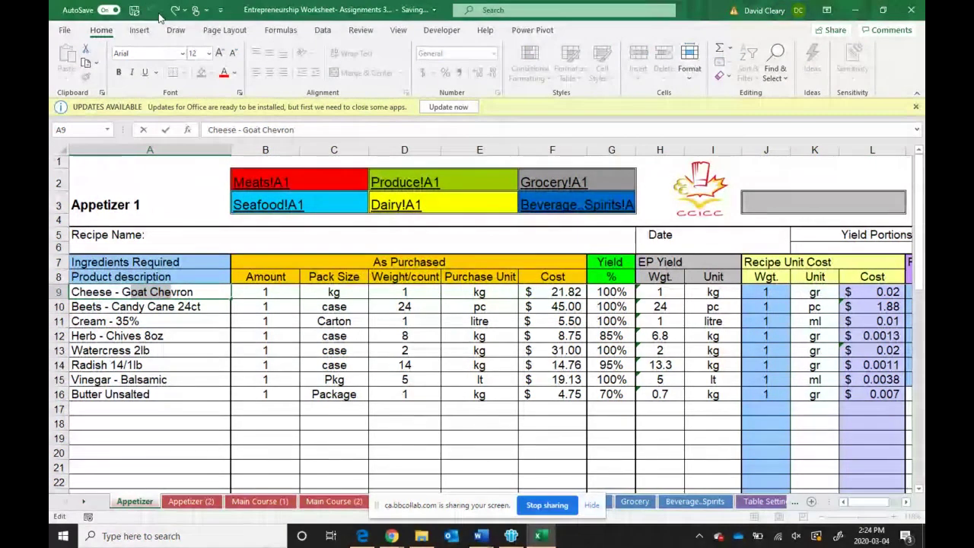
scroll(348, 388, "right", 1)
scroll(411, 376, "down", 2)
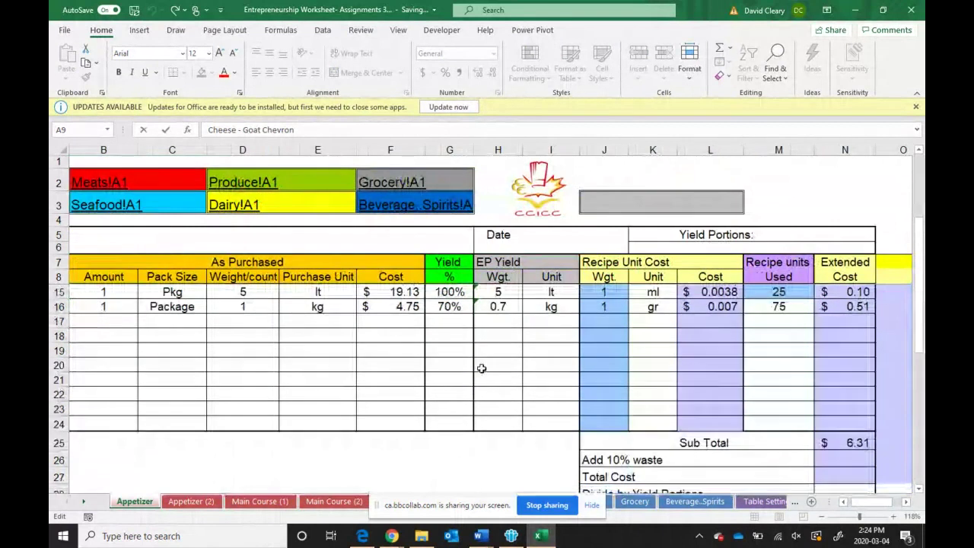
left_click(847, 440)
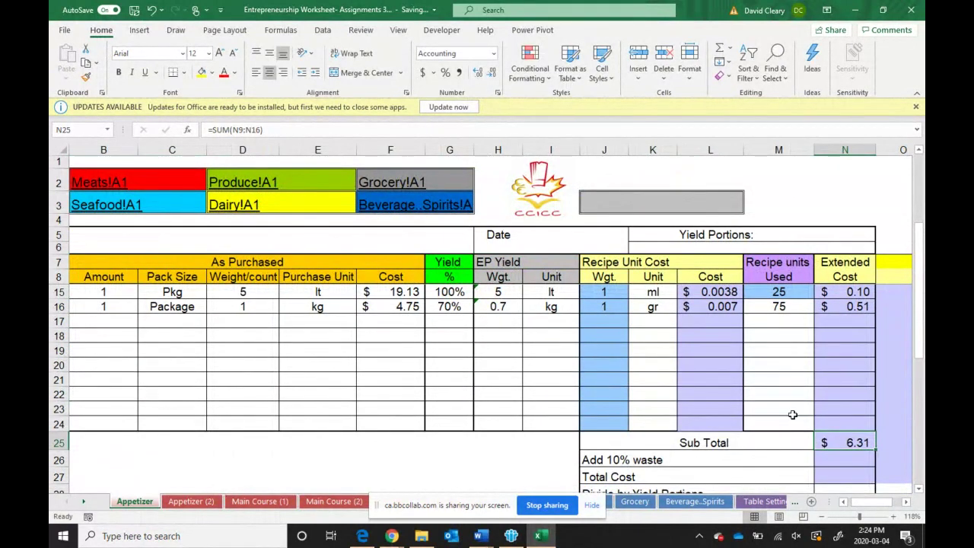
Calculate the 10% waste allowance in N26 with the formula =N25*0.1
scroll(792, 414, "down", 2)
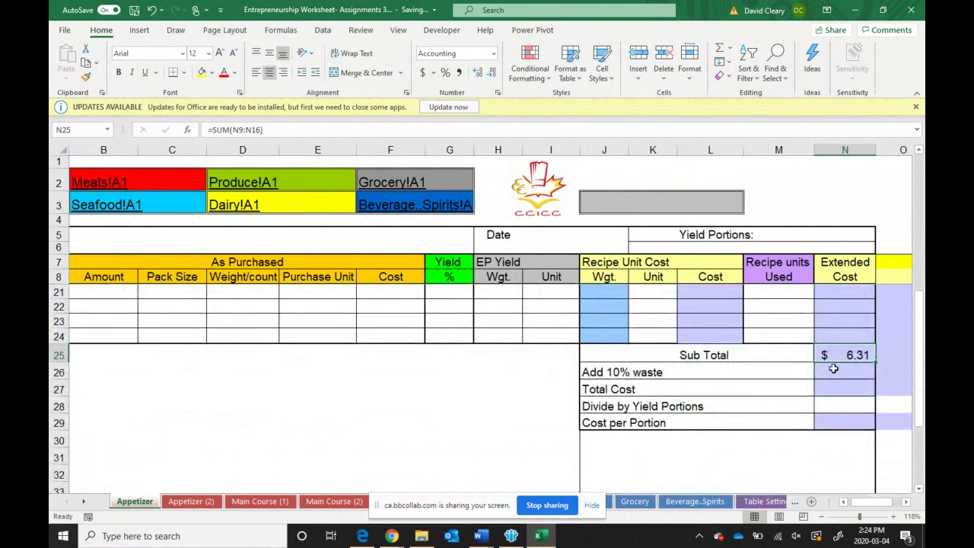
left_click(833, 368)
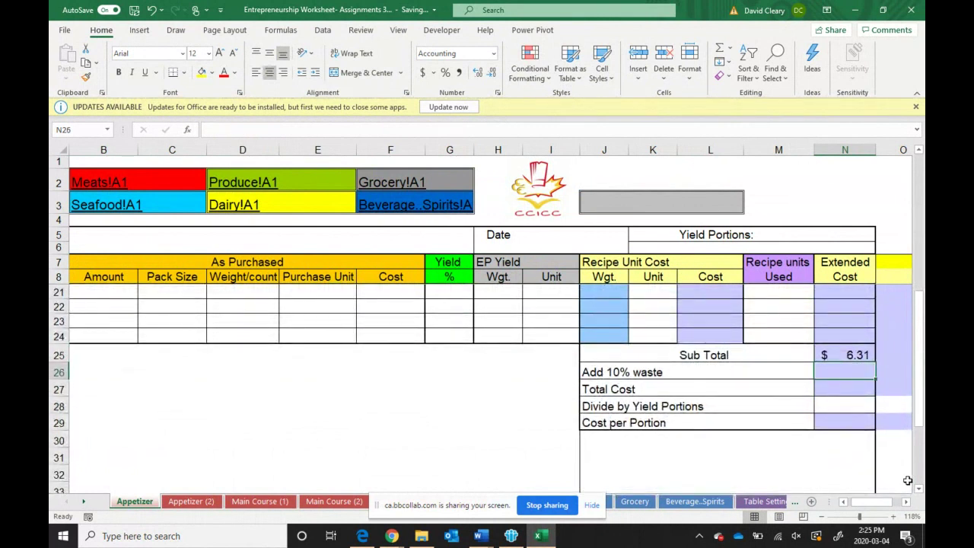
type("=")
left_click(835, 352)
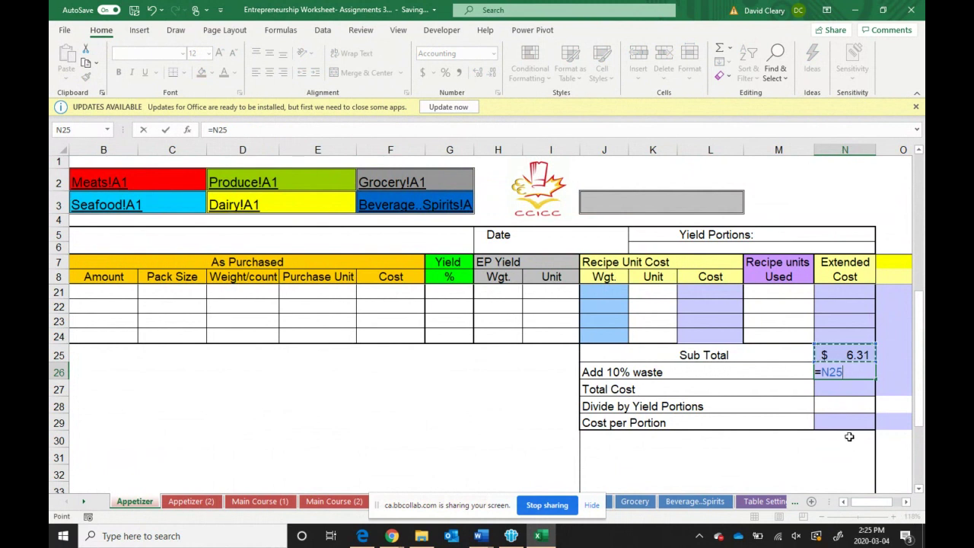
type("*0.1")
key("Return")
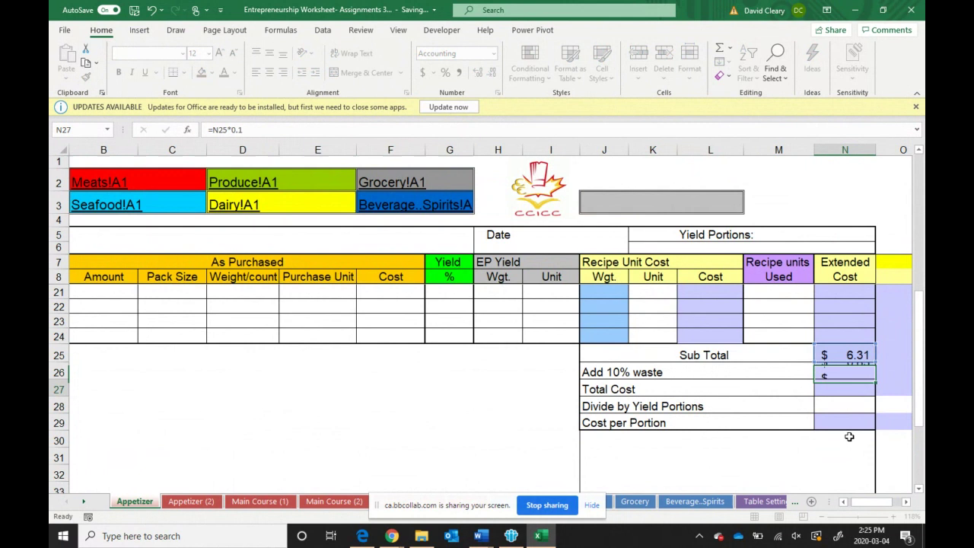
left_click(829, 370)
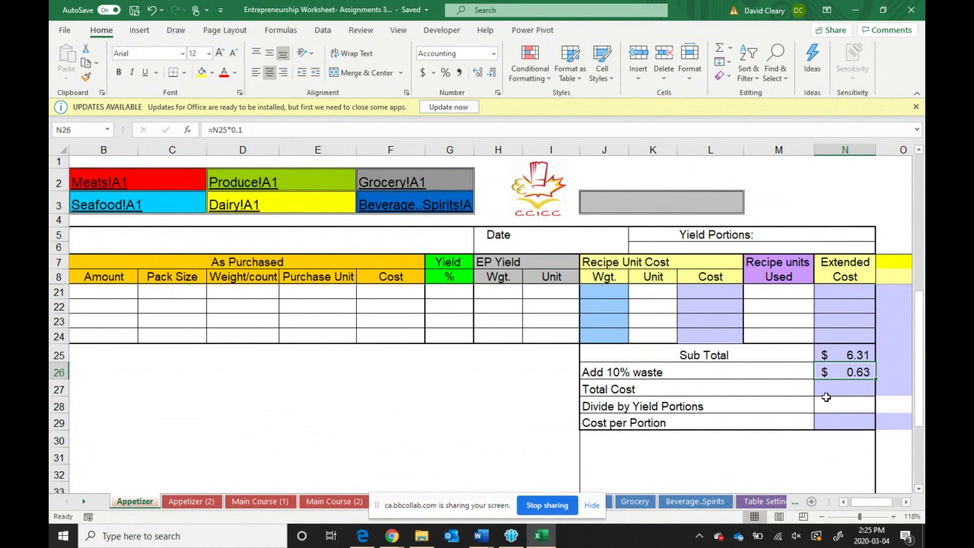
Calculate the recipe's Total Cost in N27 by adding subtotal and waste with the formula =N25+N26
left_click(825, 394)
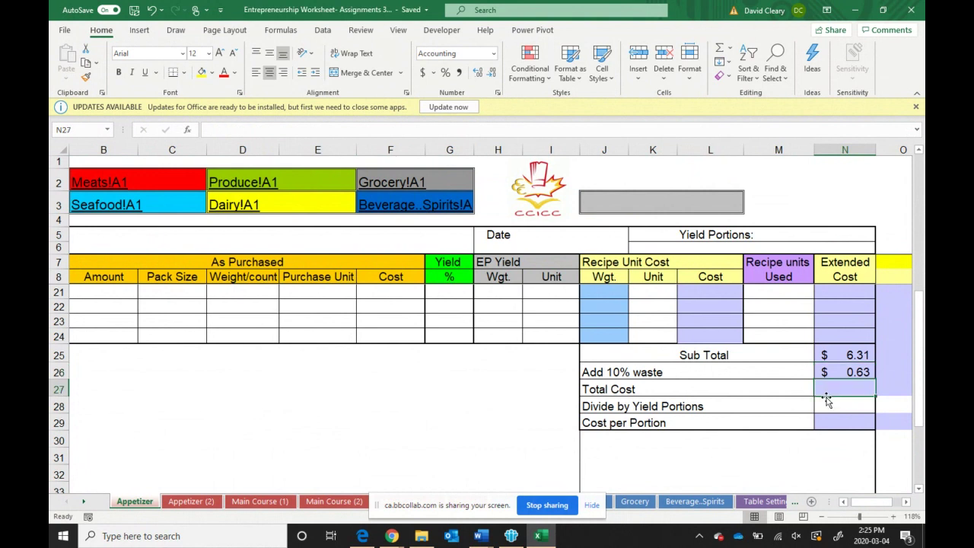
type("=")
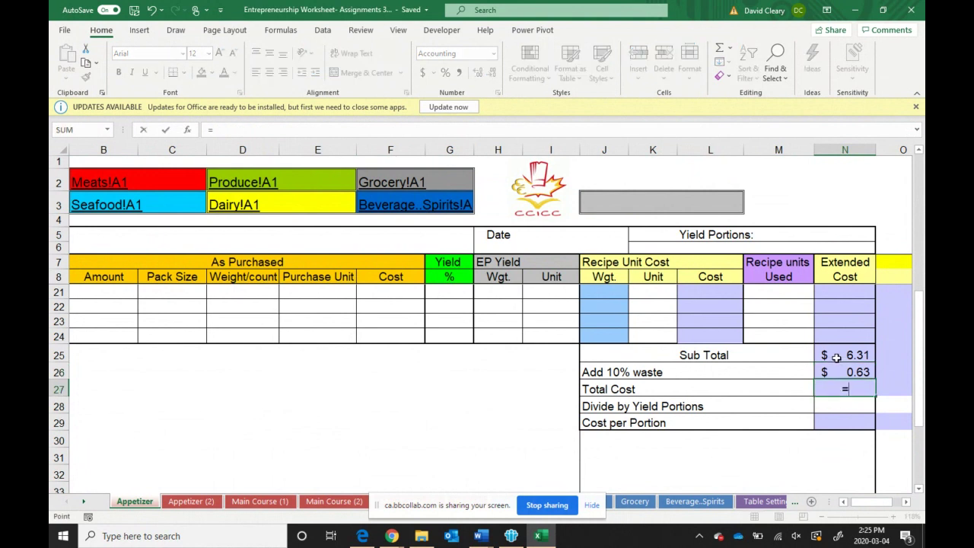
left_click(835, 357)
type("+")
left_click(836, 372)
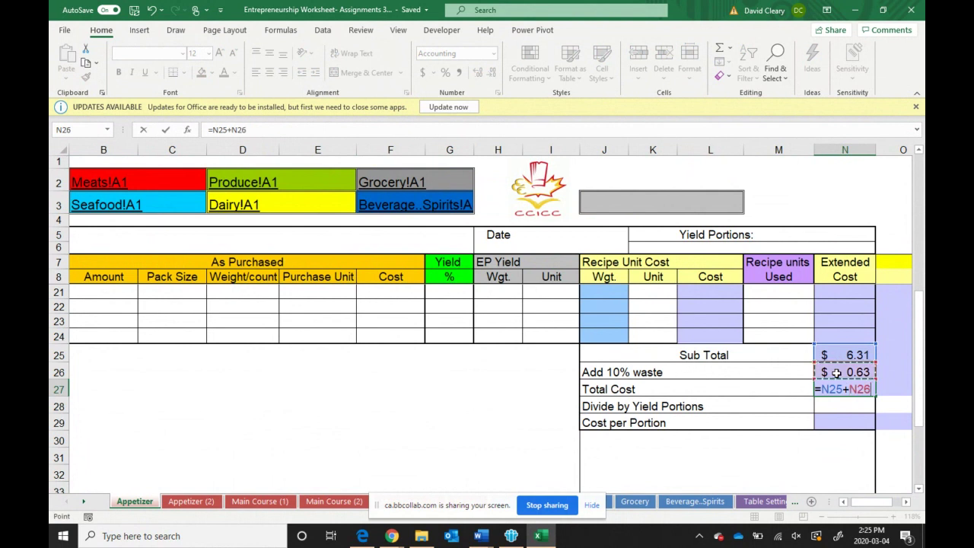
key("Return")
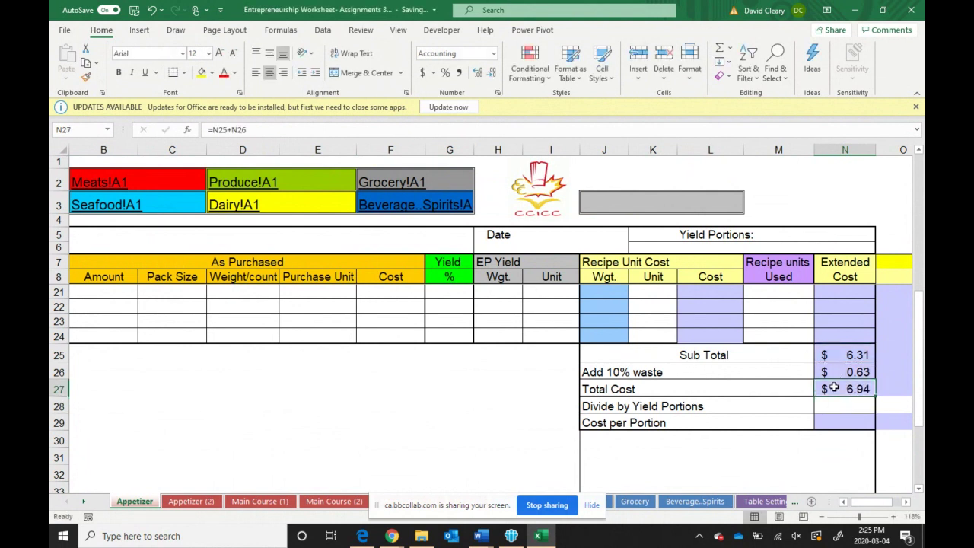
left_click_drag(615, 390, 822, 393)
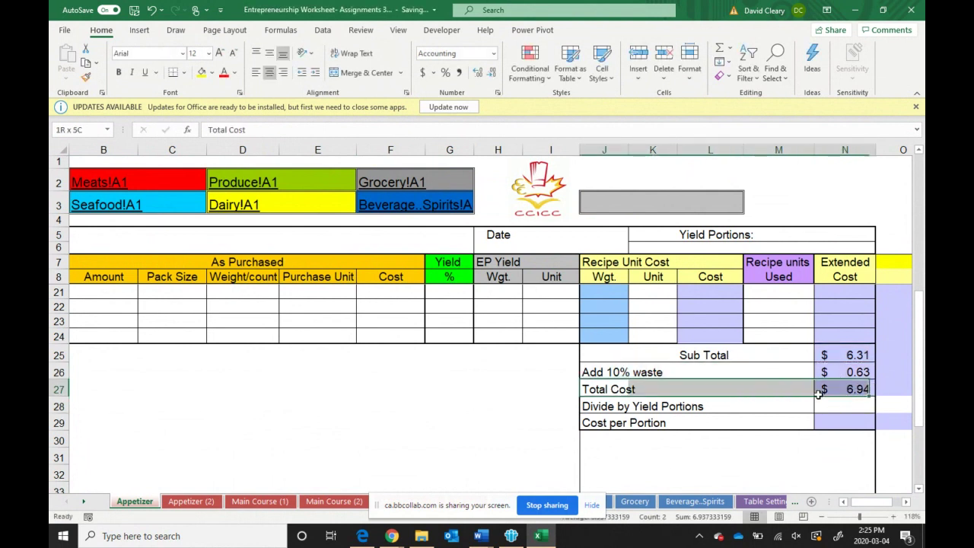
left_click(753, 419)
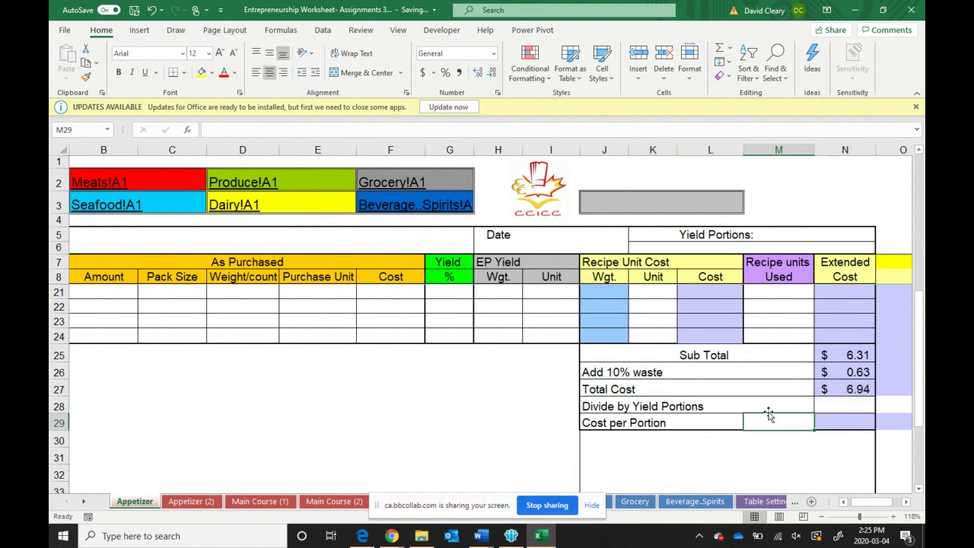
Enter 2 as the number of yield portions in N28
left_click(711, 405)
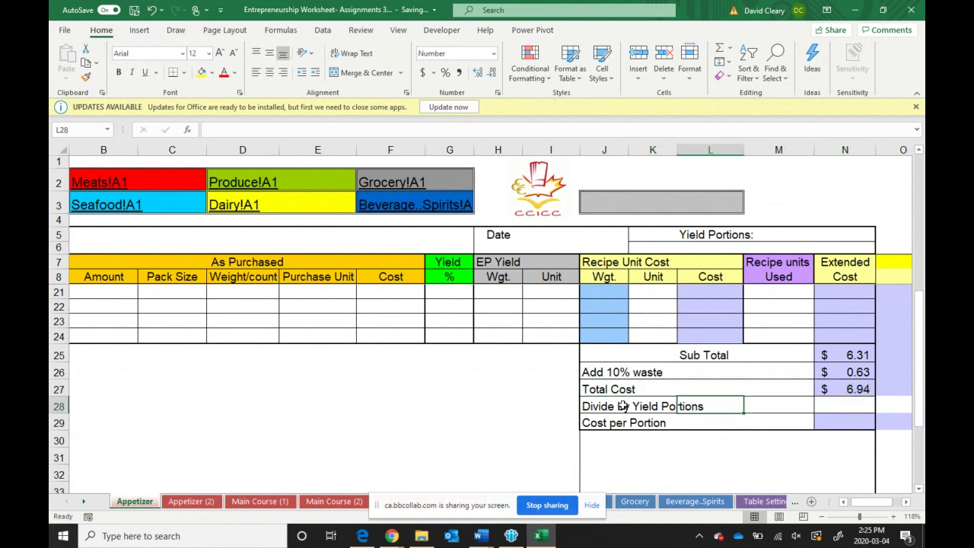
left_click_drag(622, 404, 839, 410)
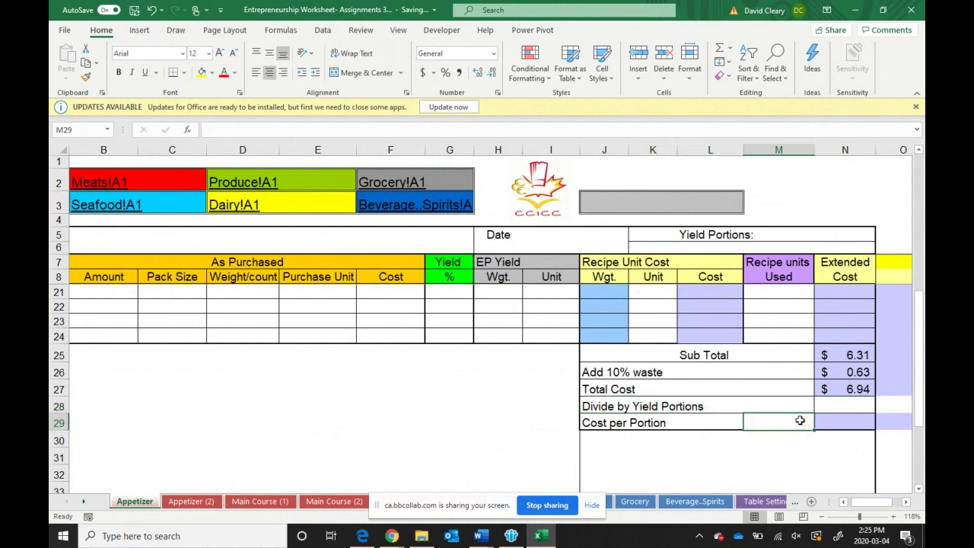
left_click(836, 406)
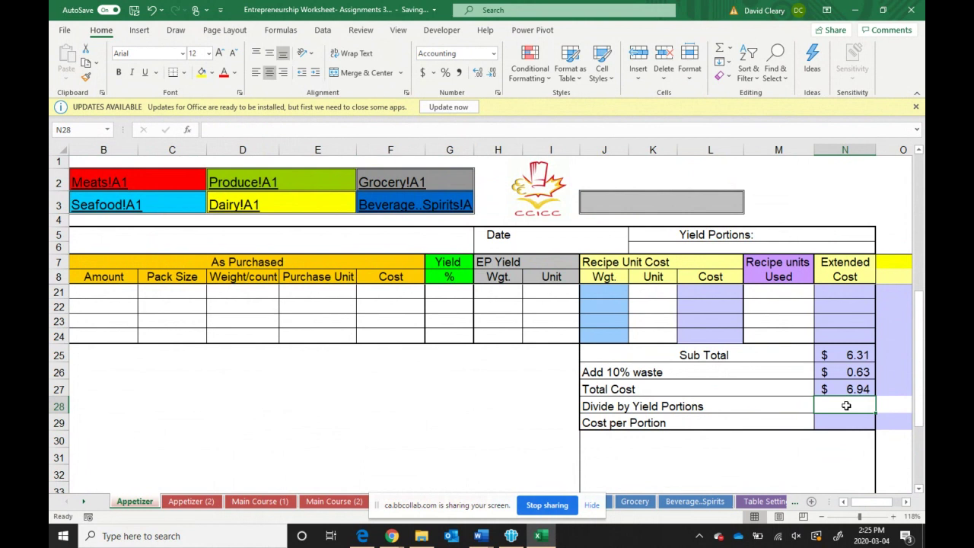
type("2")
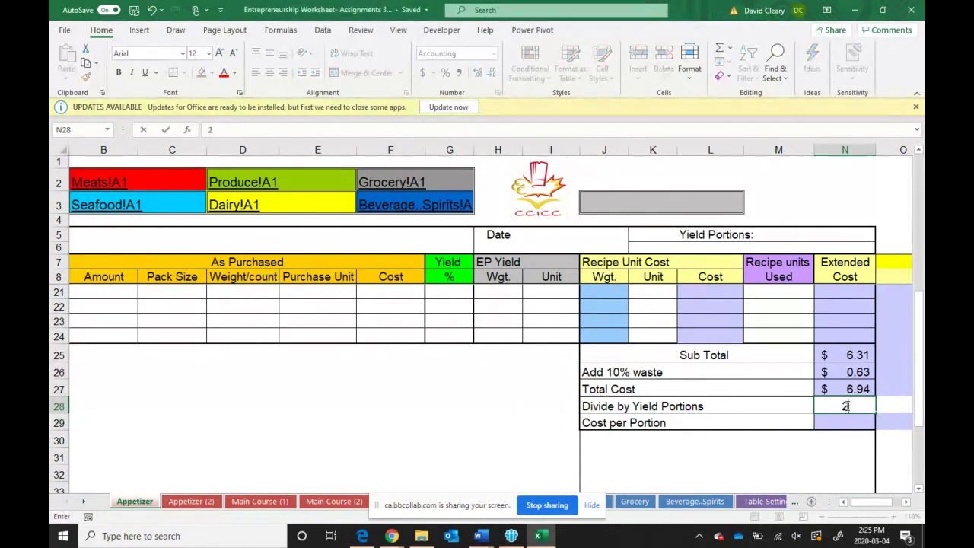
key("Return")
Calculate the Cost per Portion in N29 by dividing total cost by yield portions with =N27/N28
type("=")
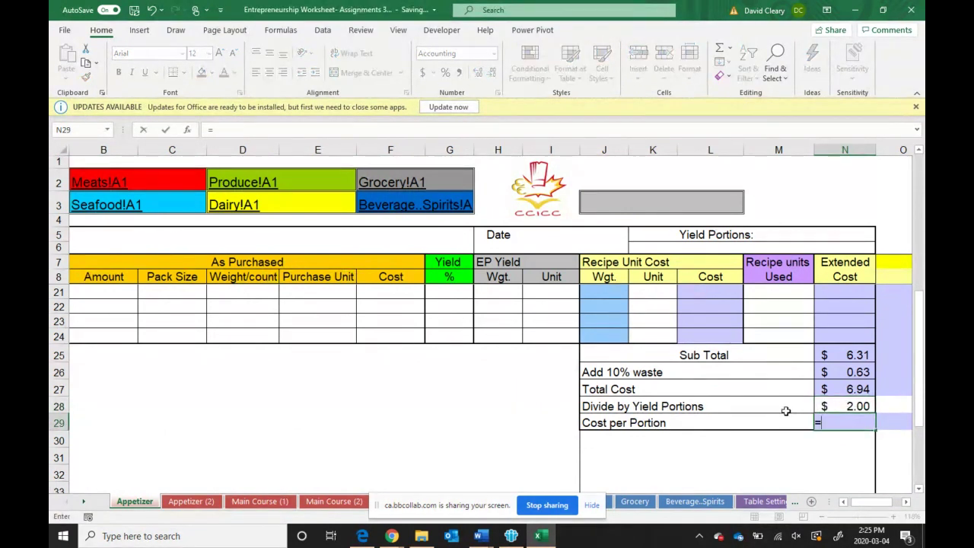
left_click(847, 387)
type("/")
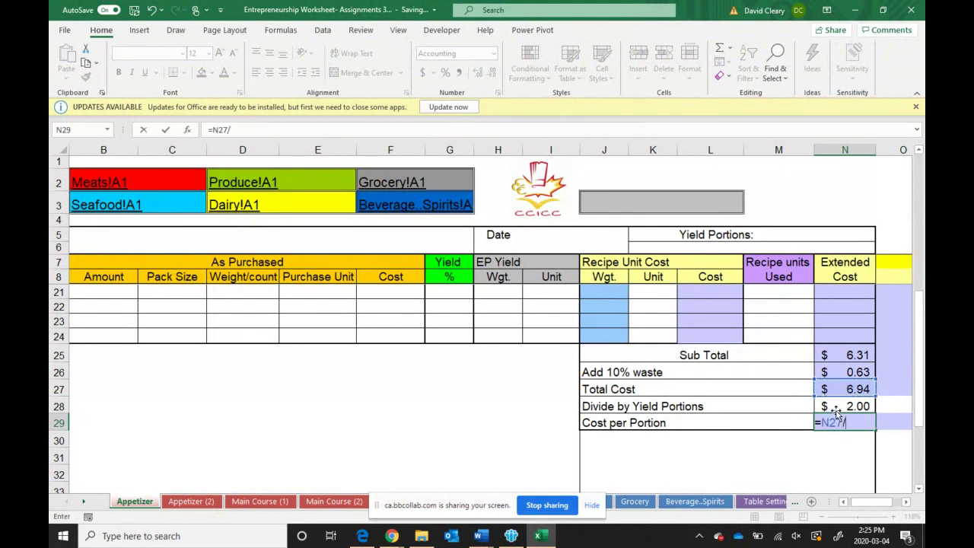
left_click(832, 403)
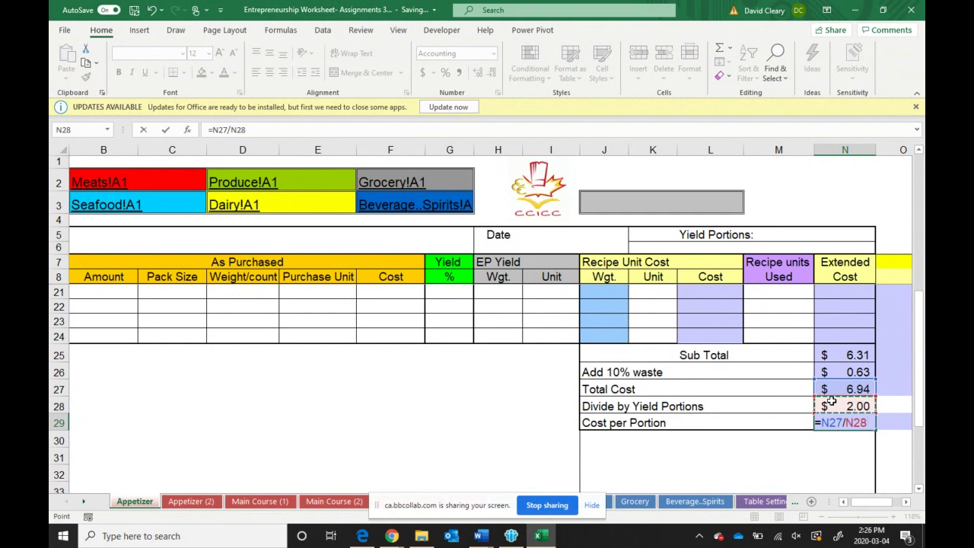
key("Return")
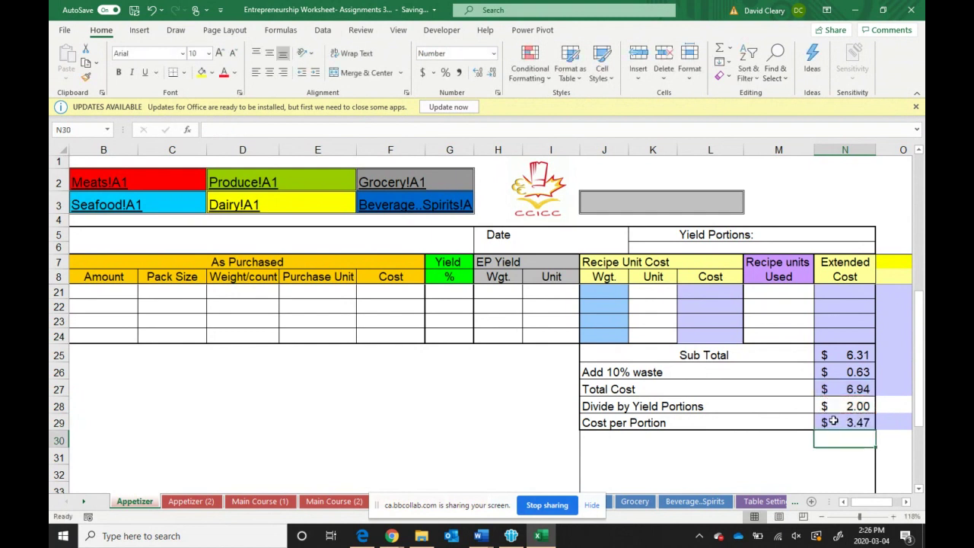
left_click(832, 422)
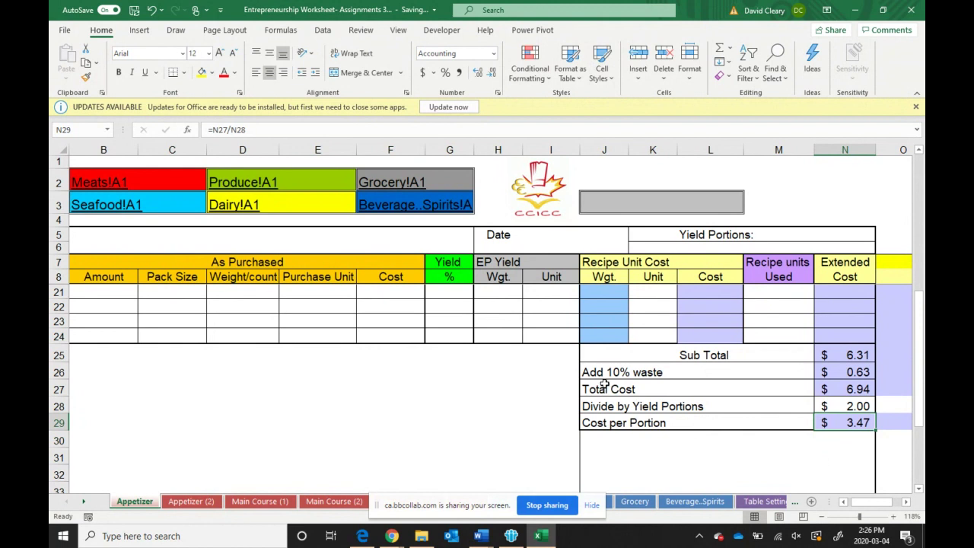
scroll(689, 339, "up", 4)
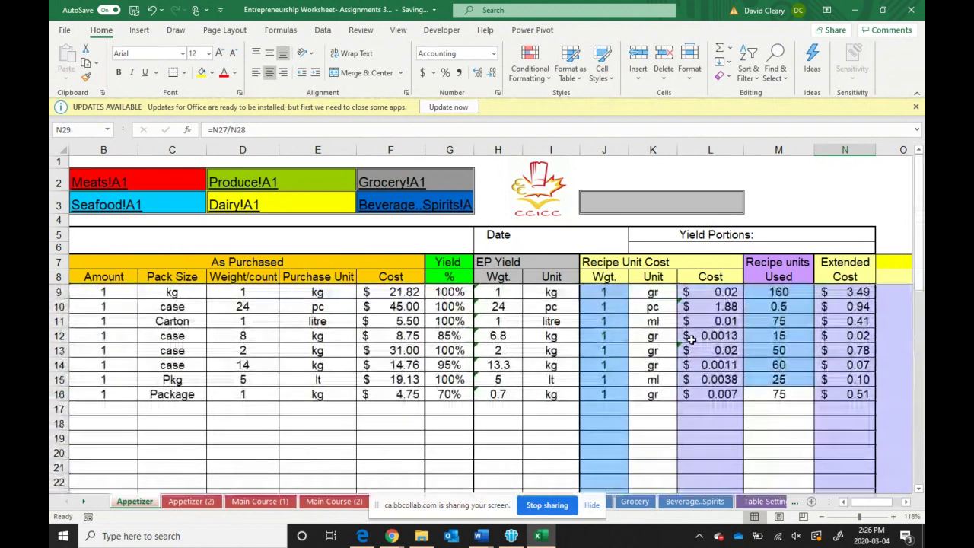
scroll(334, 377, "left", 2)
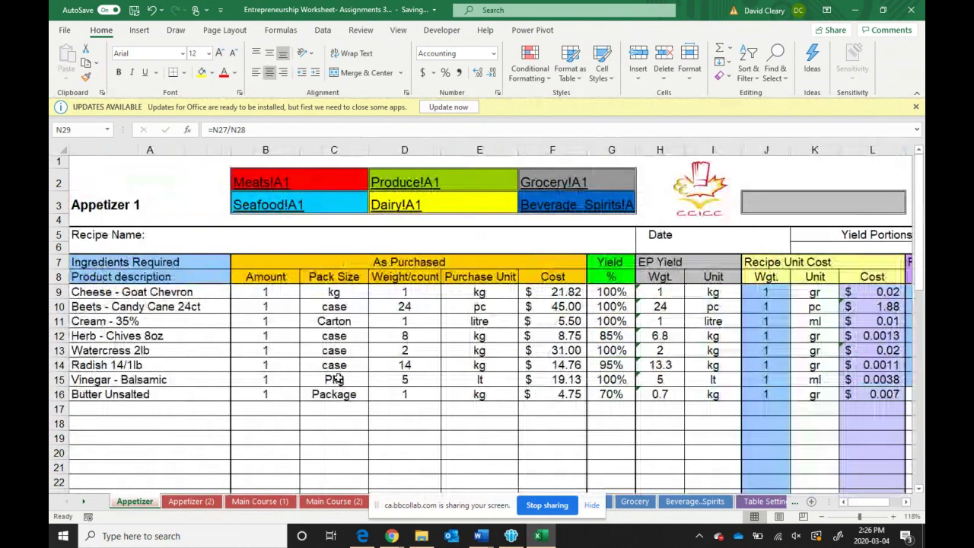
scroll(335, 378, "right", 3)
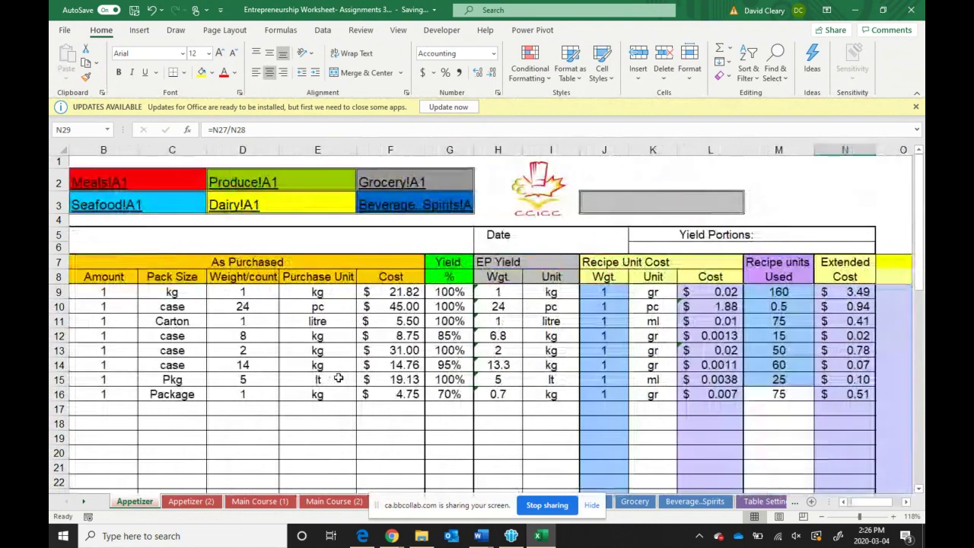
scroll(338, 378, "down", 4)
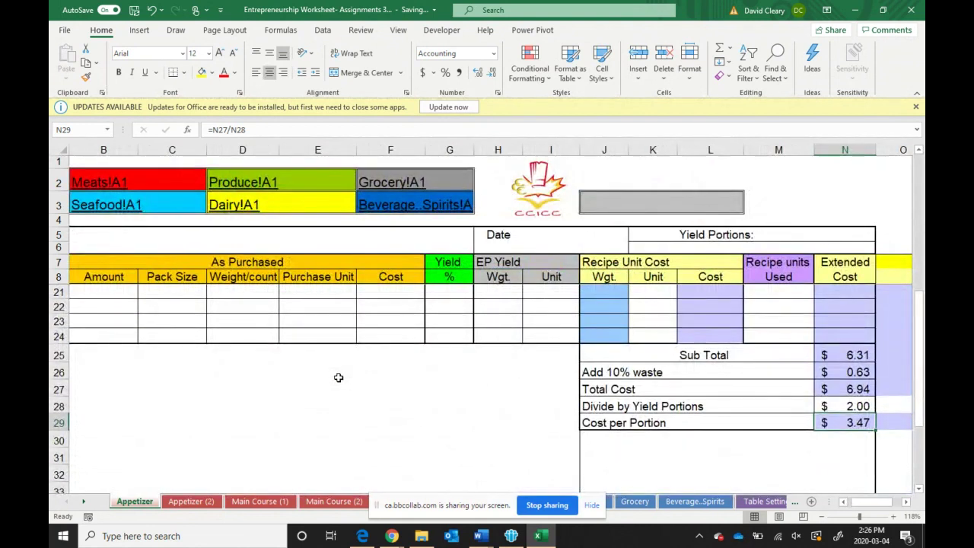